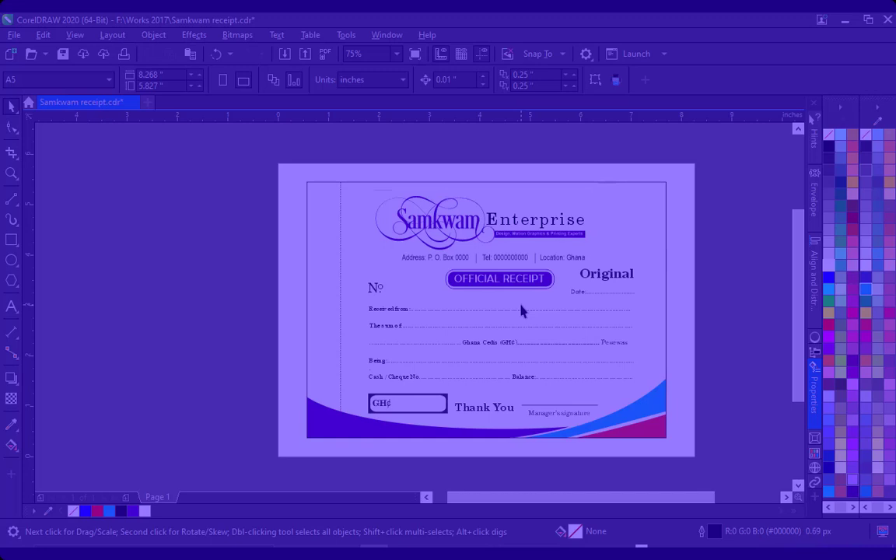
Step: Open the Print Merge dialog via File > Print Merge > Create/load Print Merge
{"action": "scroll", "coordinate": [476, 367], "scroll_direction": "right", "scroll_amount": 2}
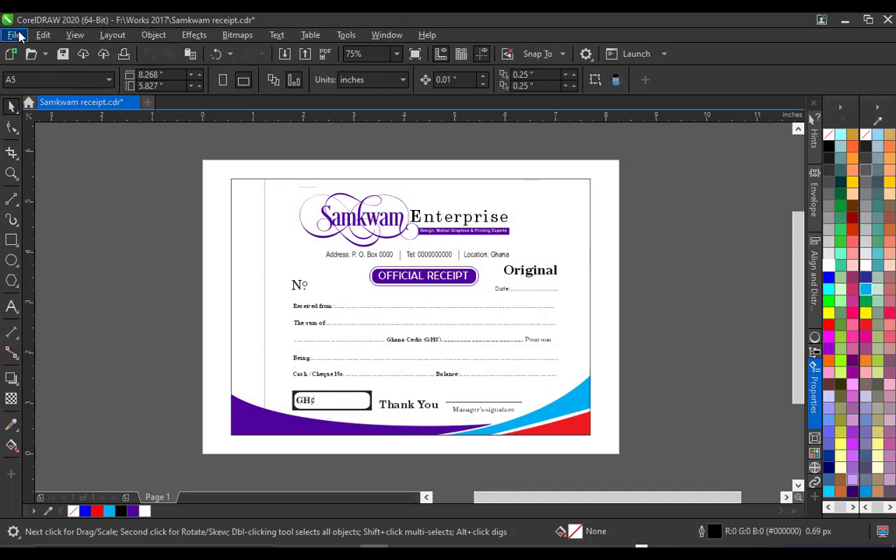
{"action": "left_click", "coordinate": [14, 35]}
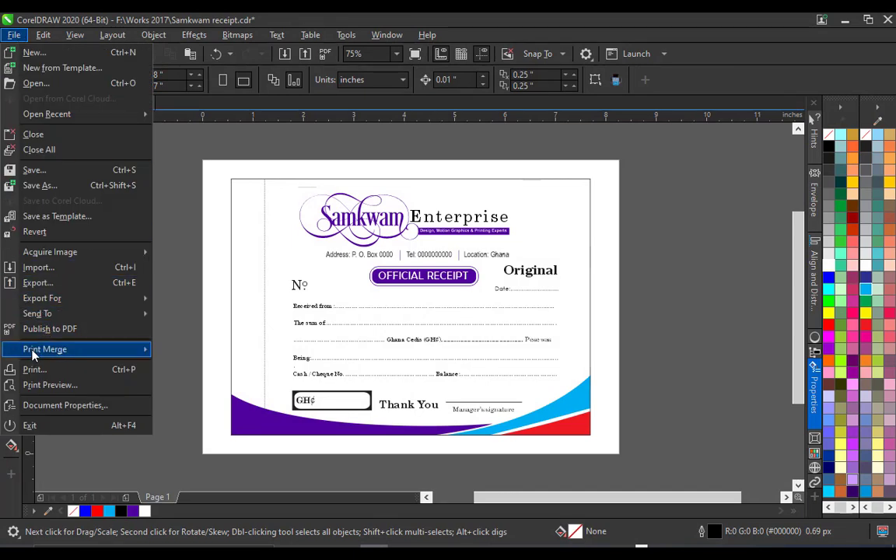
{"action": "mouse_move", "coordinate": [92, 353]}
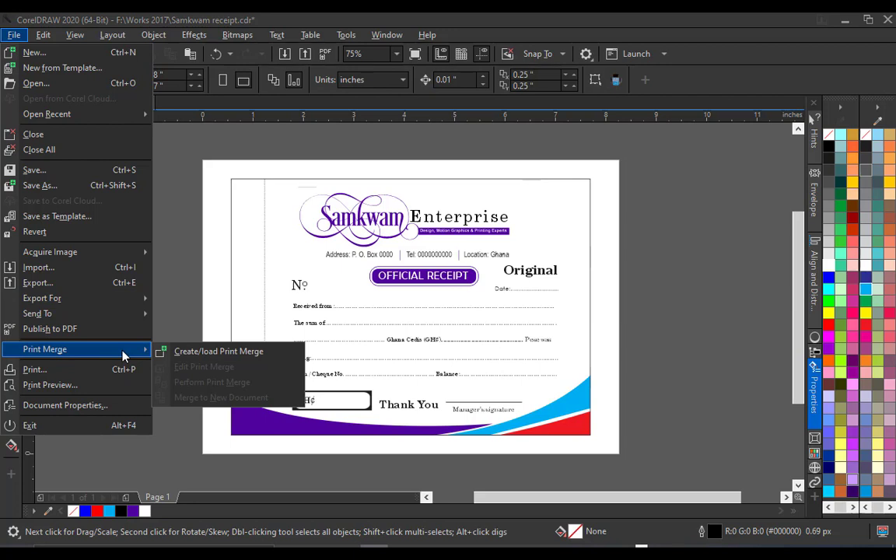
{"action": "left_click", "coordinate": [193, 354]}
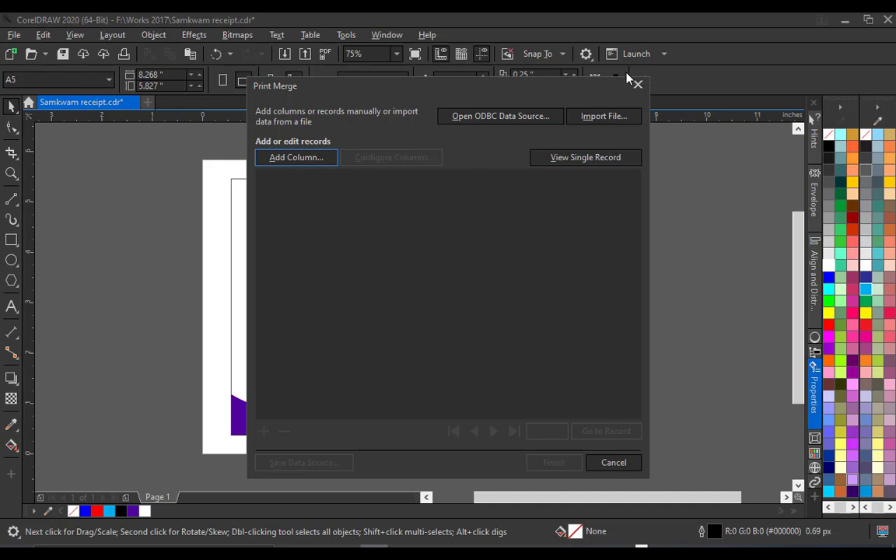
Step: Add a numeric column named 00000 in 0000X format, numbered from 1 to 50
{"action": "left_click", "coordinate": [286, 160]}
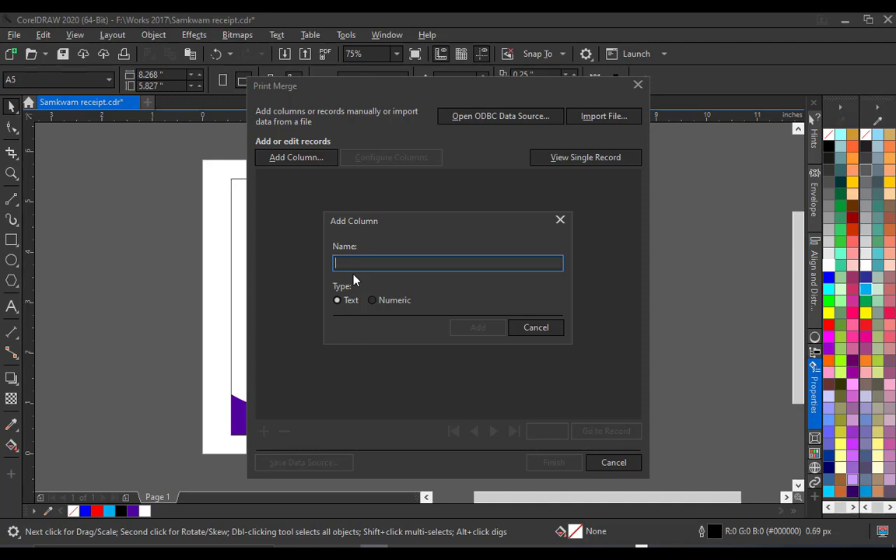
{"action": "type", "text": "00000"}
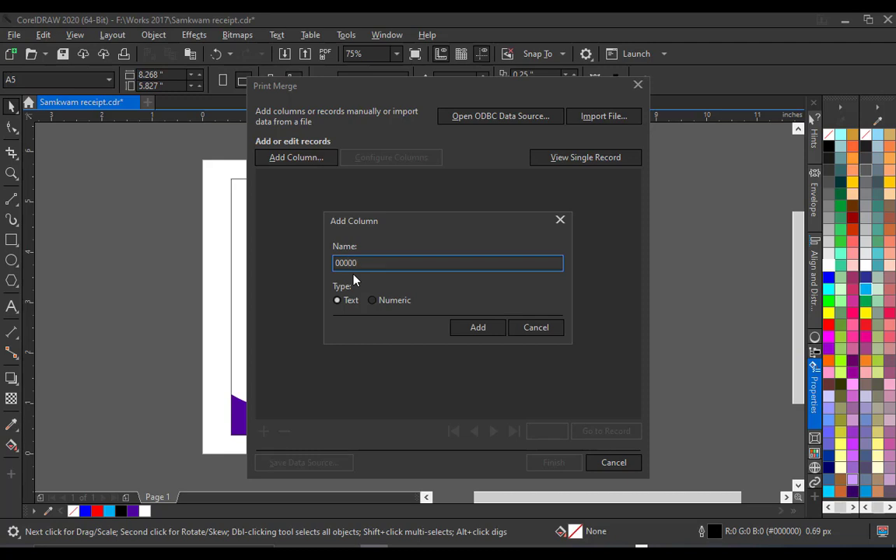
{"action": "left_click", "coordinate": [371, 301]}
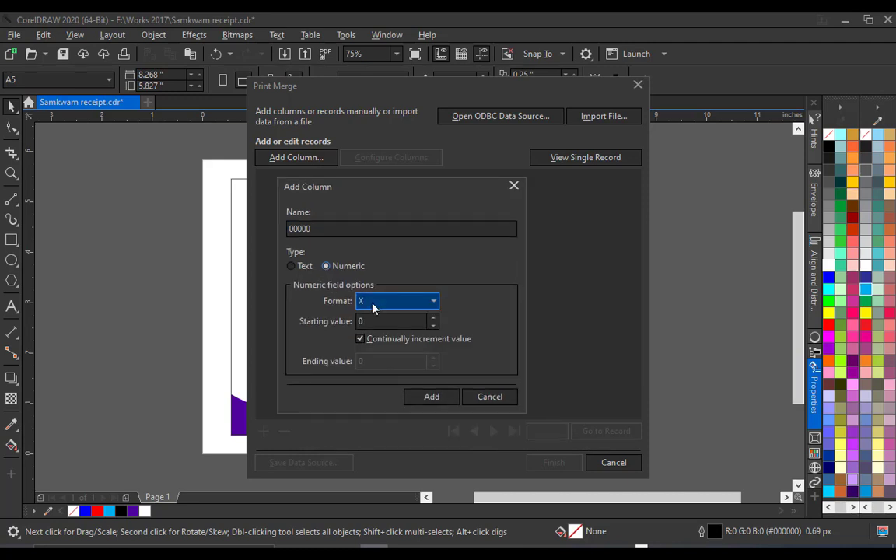
{"action": "left_click", "coordinate": [378, 304]}
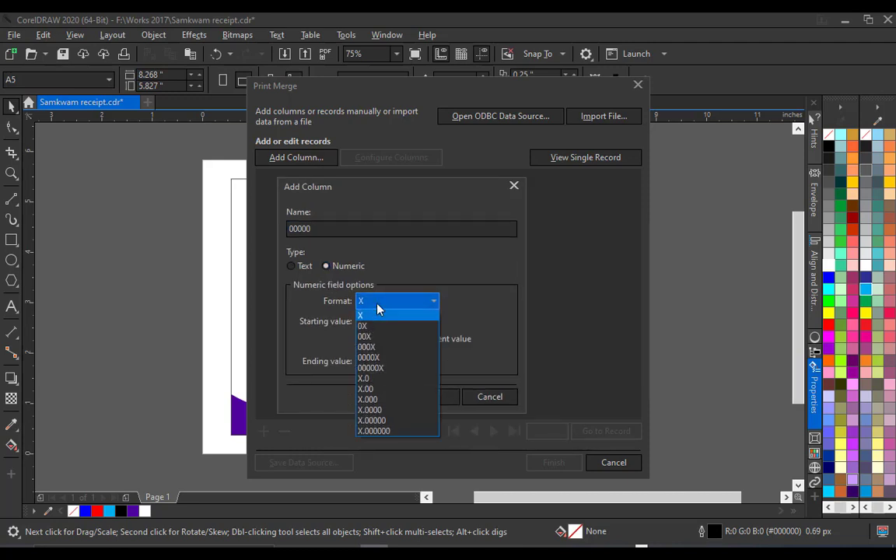
{"action": "left_click", "coordinate": [379, 358]}
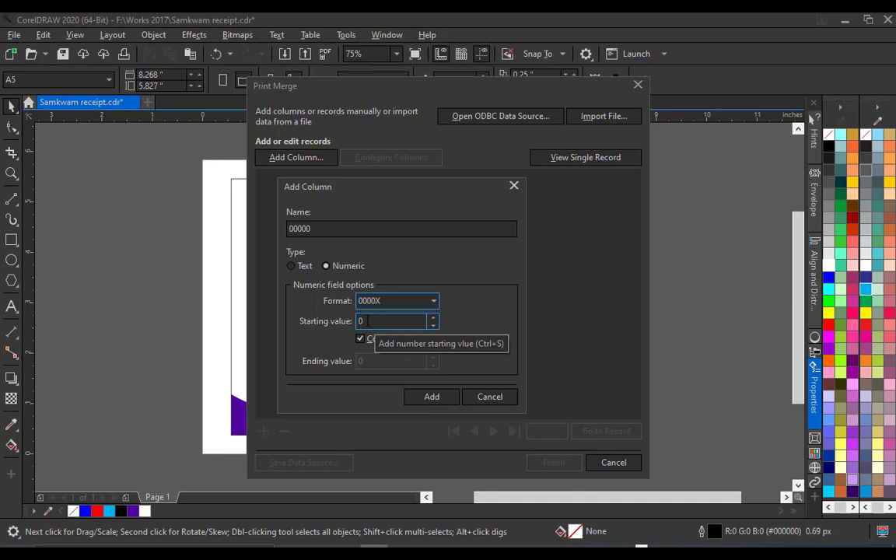
{"action": "double_click", "coordinate": [369, 320]}
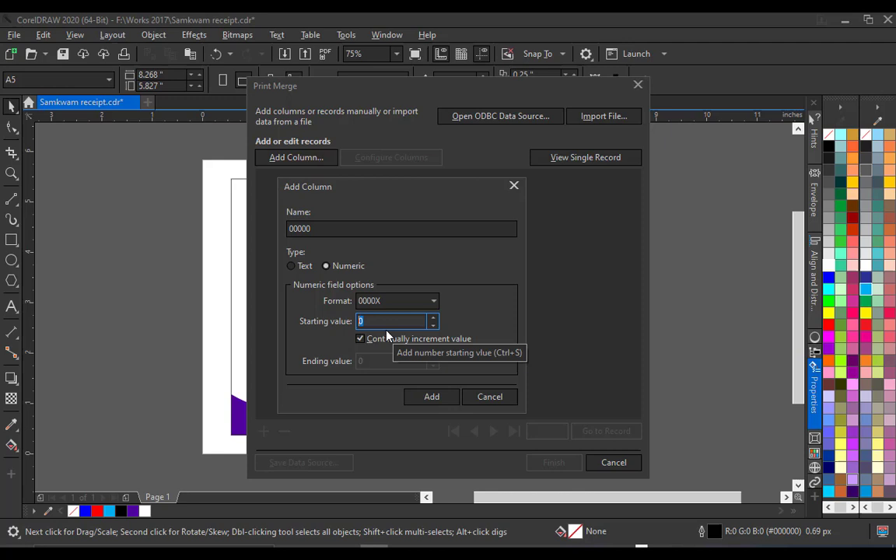
{"action": "type", "text": "1"}
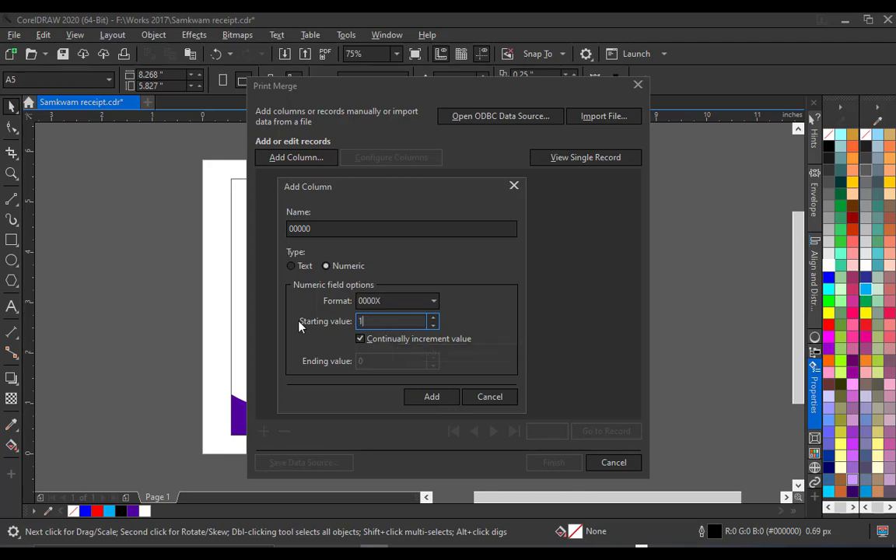
{"action": "left_click", "coordinate": [360, 339]}
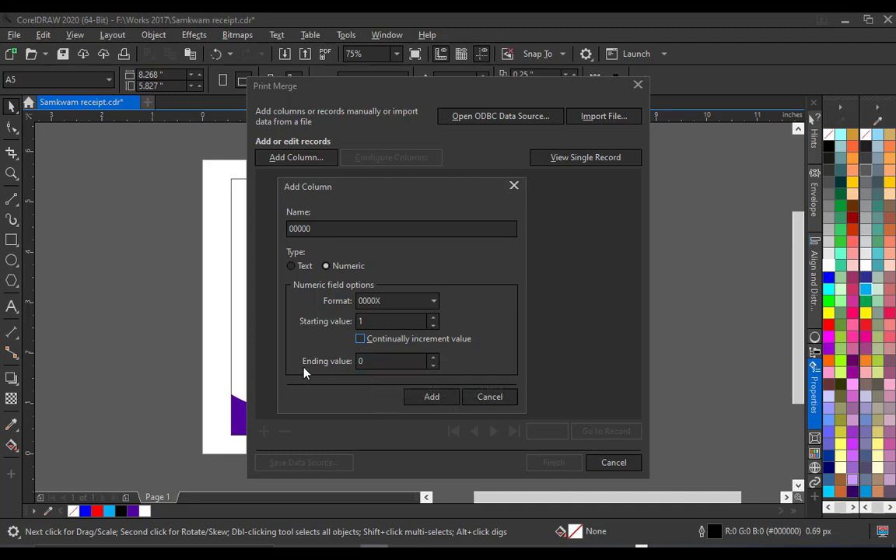
{"action": "left_click", "coordinate": [360, 362]}
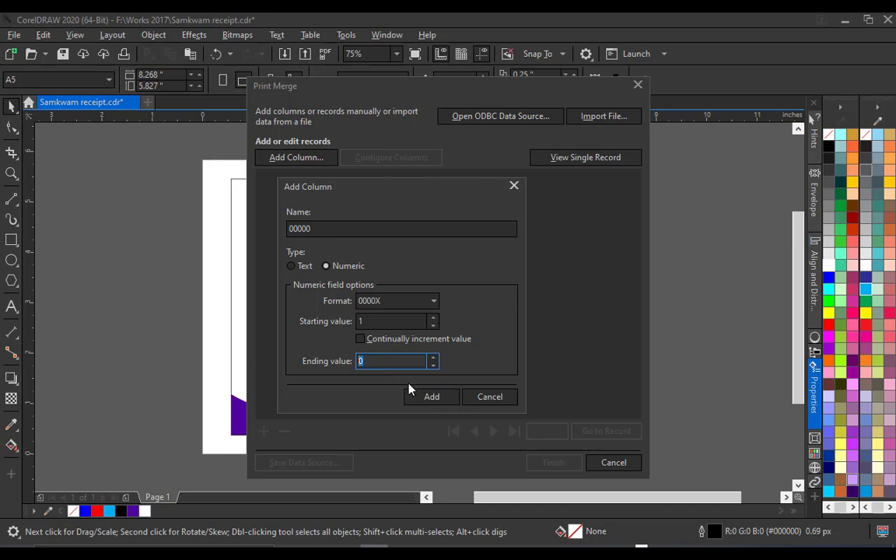
{"action": "type", "text": "50"}
{"action": "left_click", "coordinate": [430, 396]}
Step: Review the generated records 00001–00050 and finish the Print Merge setup
{"action": "left_click", "coordinate": [381, 292]}
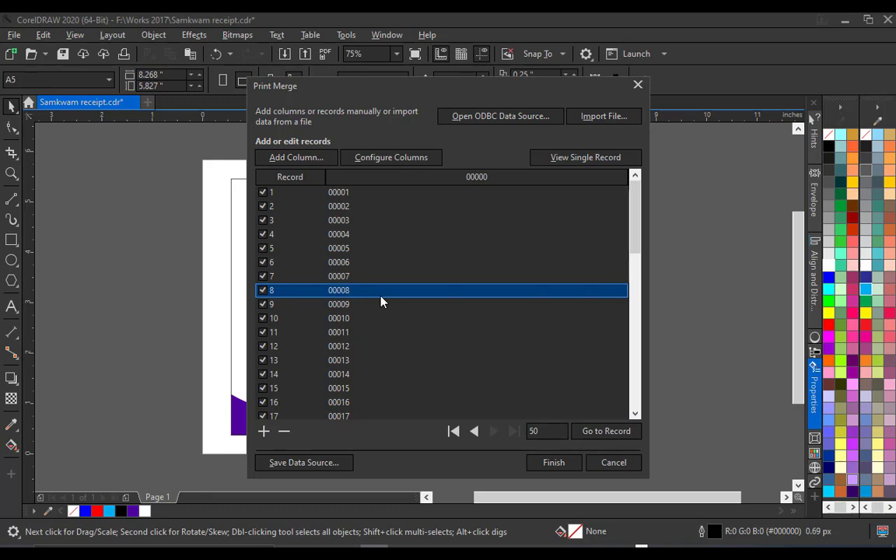
{"action": "left_click_drag", "start_coordinate": [381, 302], "coordinate": [413, 262]}
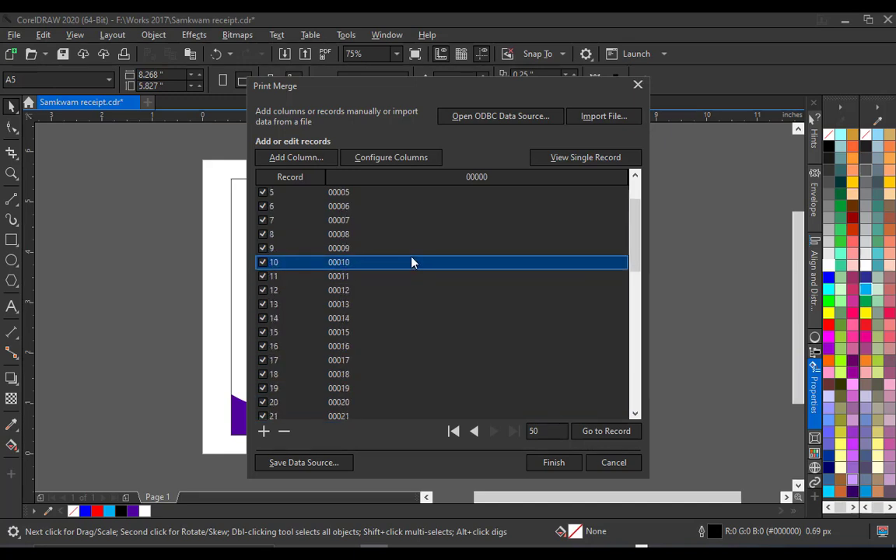
{"action": "scroll", "coordinate": [413, 262], "scroll_direction": "up", "scroll_amount": 2}
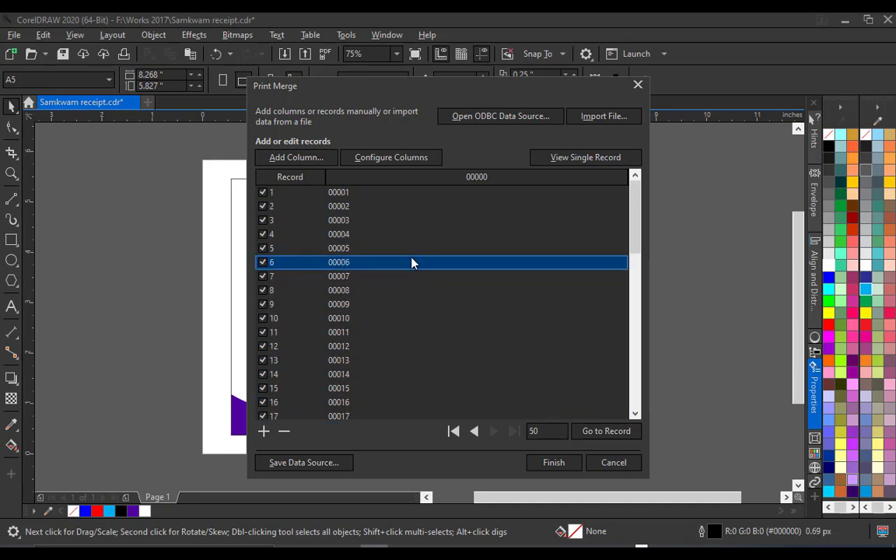
{"action": "left_click", "coordinate": [553, 463]}
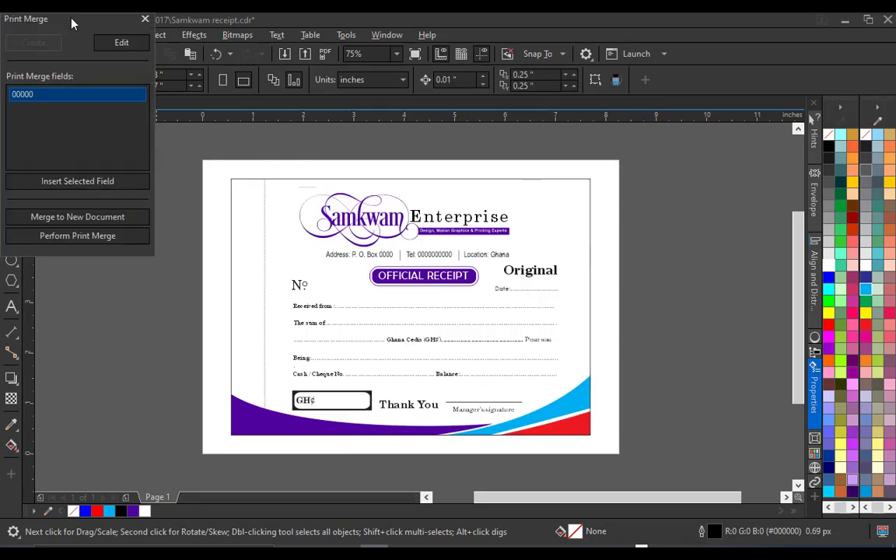
Step: Move the Print Merge fields toolbar off the menu bar to beside the canvas
{"action": "left_click_drag", "start_coordinate": [71, 23], "coordinate": [111, 139]}
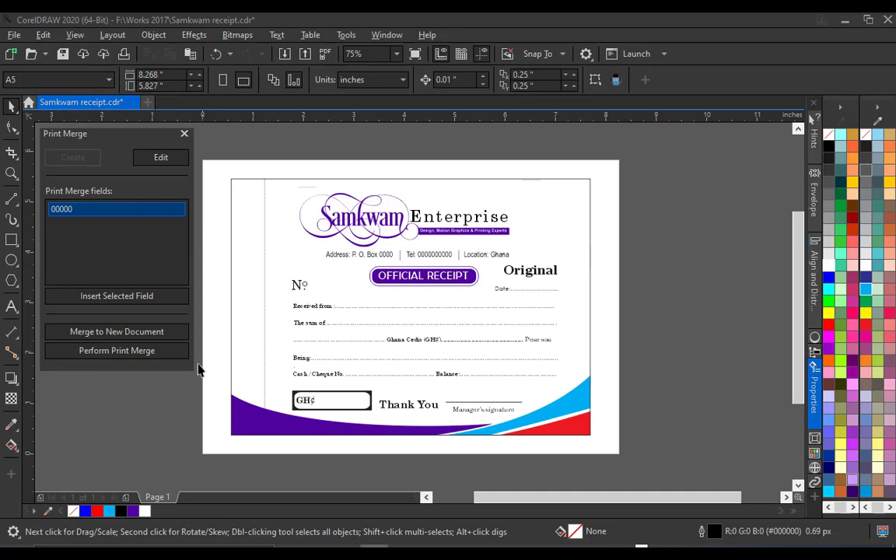
{"action": "mouse_move", "coordinate": [108, 145]}
{"action": "left_mouse_down"}
{"action": "mouse_move", "coordinate": [130, 136]}
{"action": "mouse_move", "coordinate": [118, 139]}
{"action": "left_mouse_up"}
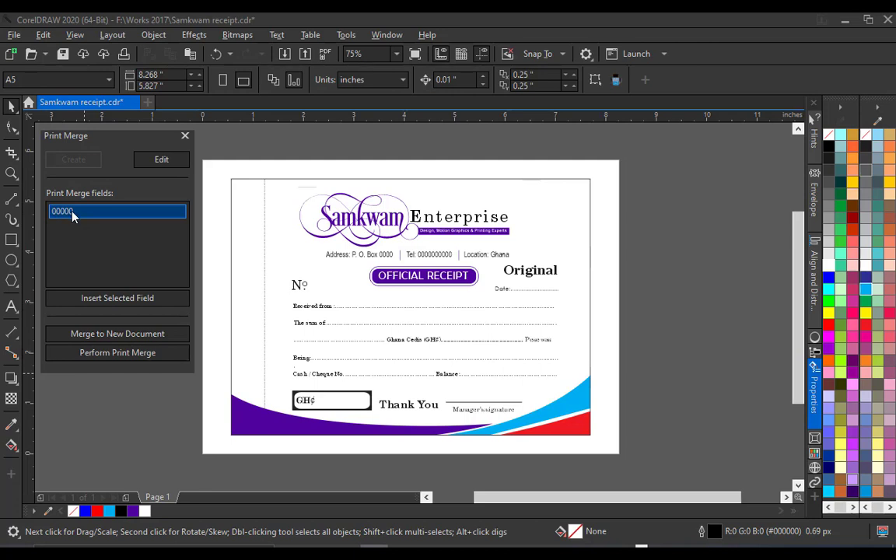
Step: Insert the 00000 field beside Nº and set it in CentSchbkCyrill BT at 16 pt
{"action": "left_click", "coordinate": [118, 299]}
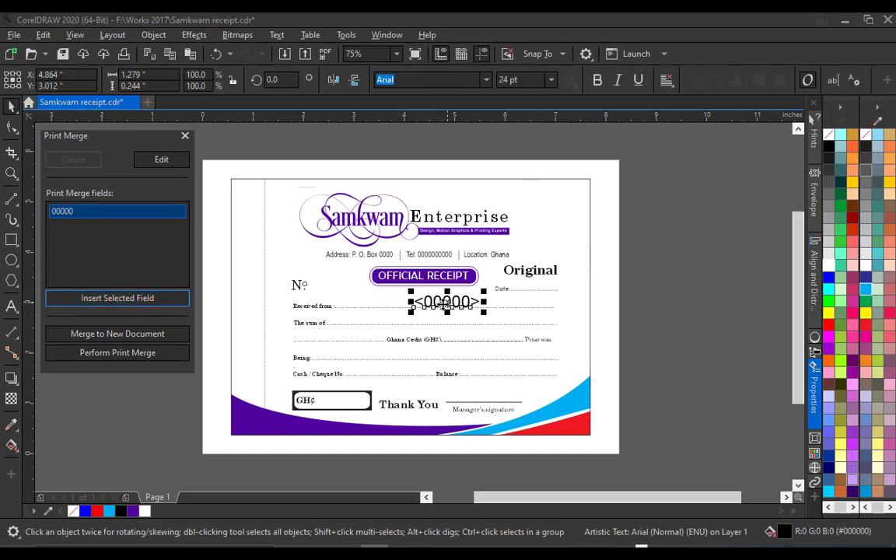
{"action": "left_click_drag", "start_coordinate": [447, 304], "coordinate": [347, 296]}
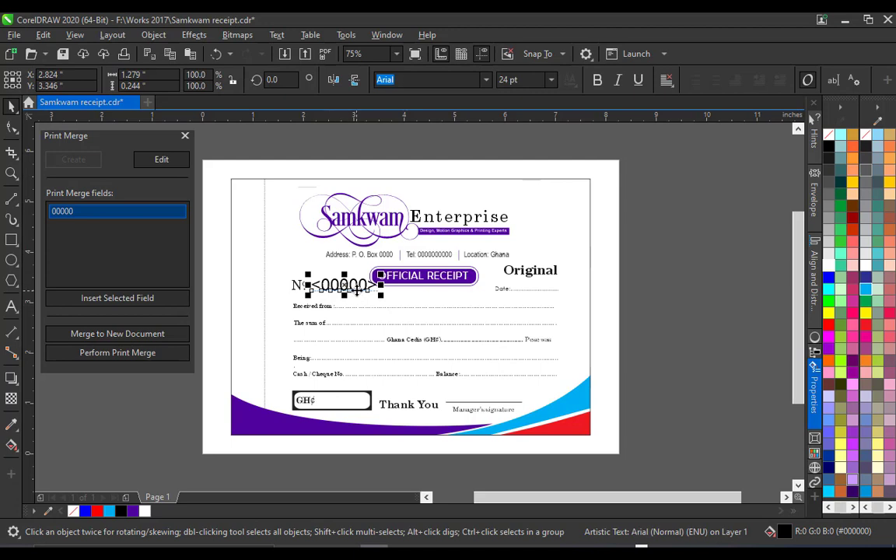
{"action": "left_click", "coordinate": [486, 80]}
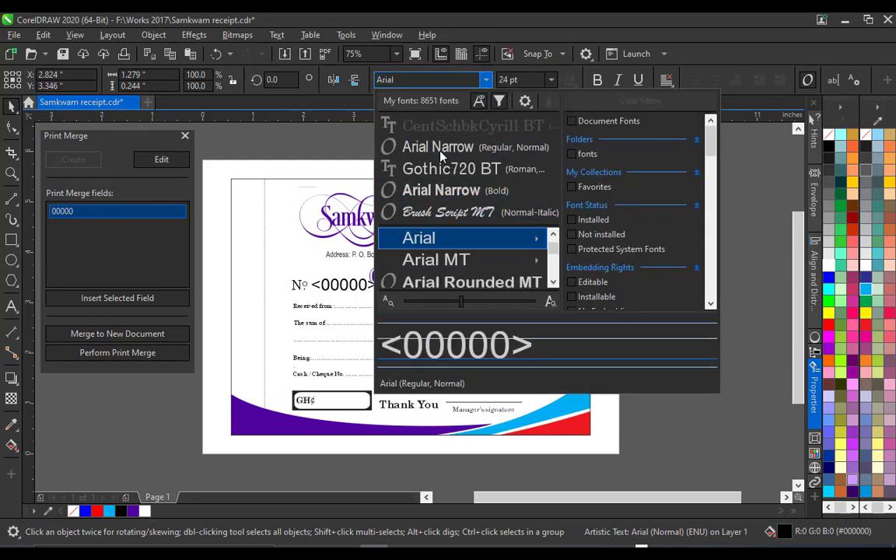
{"action": "left_click", "coordinate": [478, 128]}
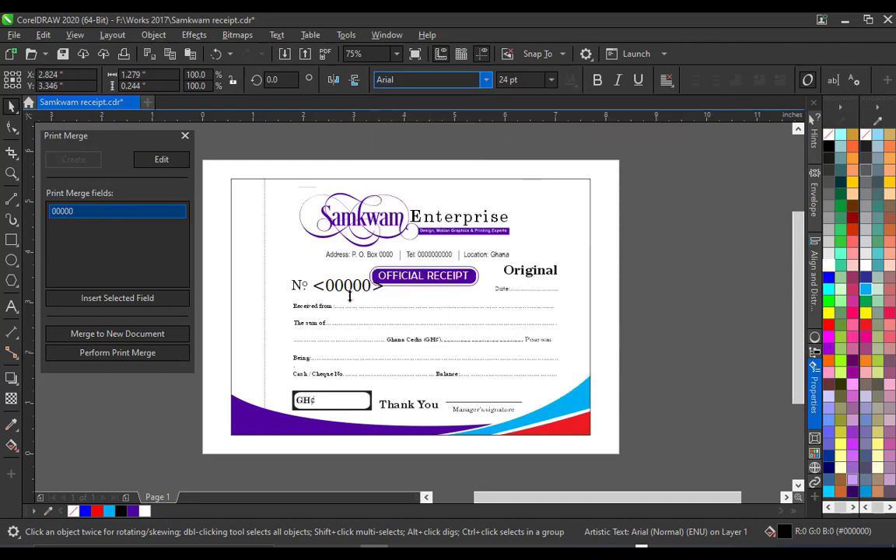
{"action": "left_click", "coordinate": [551, 79]}
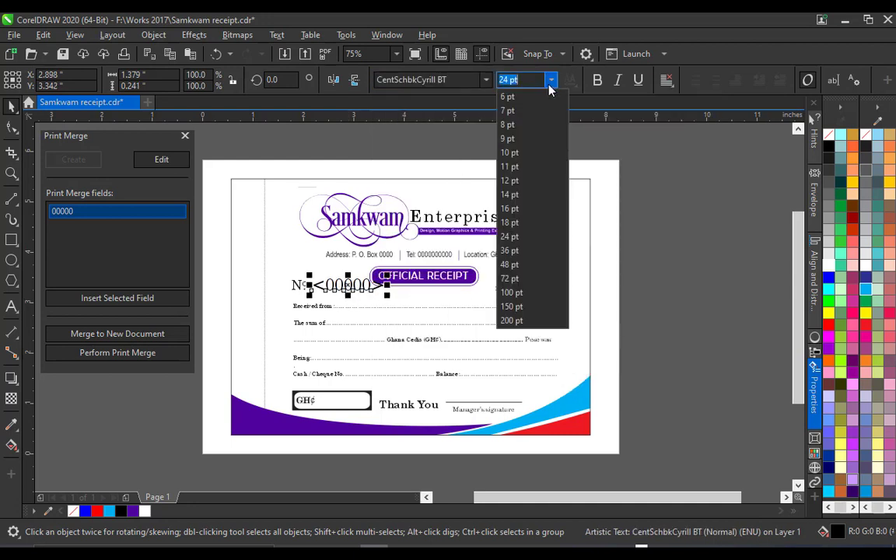
{"action": "left_click", "coordinate": [513, 209]}
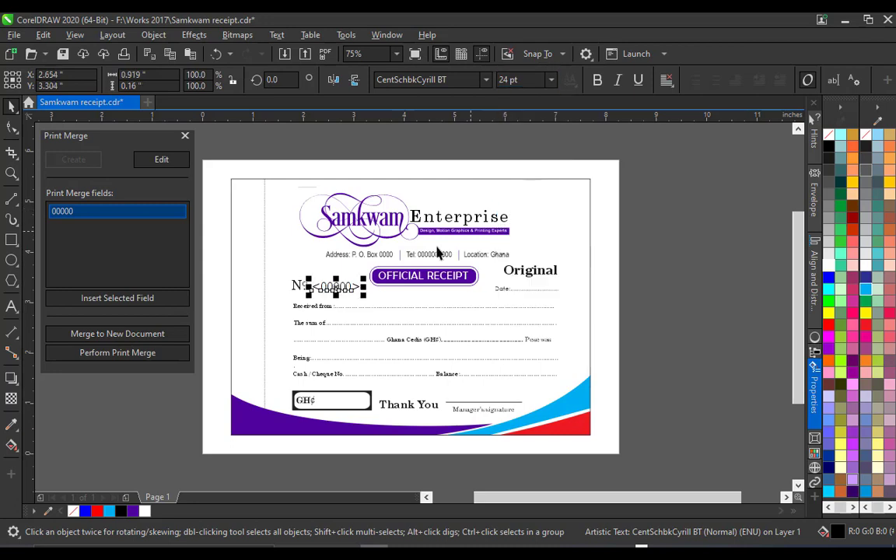
Step: Nudge the merge field closer to Nº and left-align its text
{"action": "scroll", "coordinate": [327, 276], "scroll_direction": "up", "scroll_amount": 3}
{"action": "scroll", "coordinate": [326, 273], "scroll_direction": "down", "scroll_amount": 2}
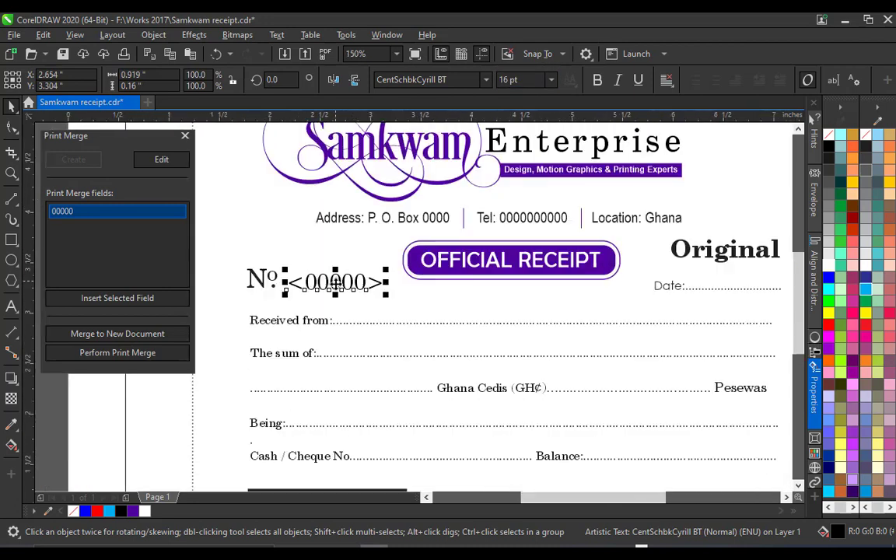
{"action": "scroll", "coordinate": [270, 283], "scroll_direction": "up", "scroll_amount": 2}
{"action": "mouse_move", "coordinate": [359, 290]}
{"action": "left_mouse_down"}
{"action": "mouse_move", "coordinate": [350, 288]}
{"action": "mouse_move", "coordinate": [354, 296]}
{"action": "left_mouse_up"}
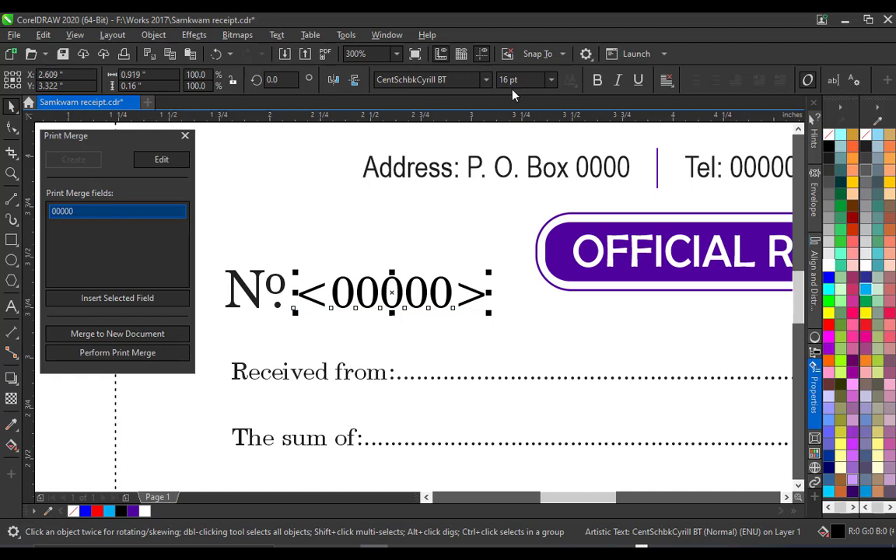
{"action": "left_click", "coordinate": [671, 84]}
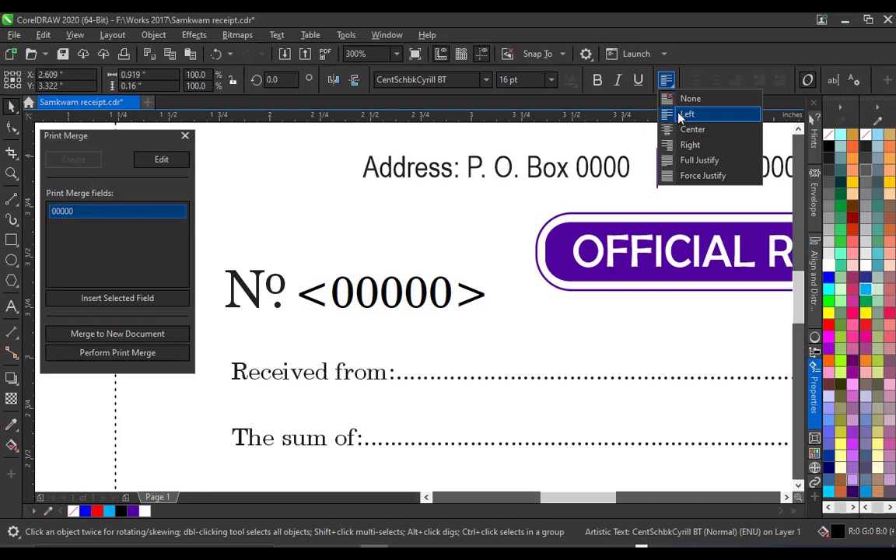
{"action": "left_click", "coordinate": [684, 115]}
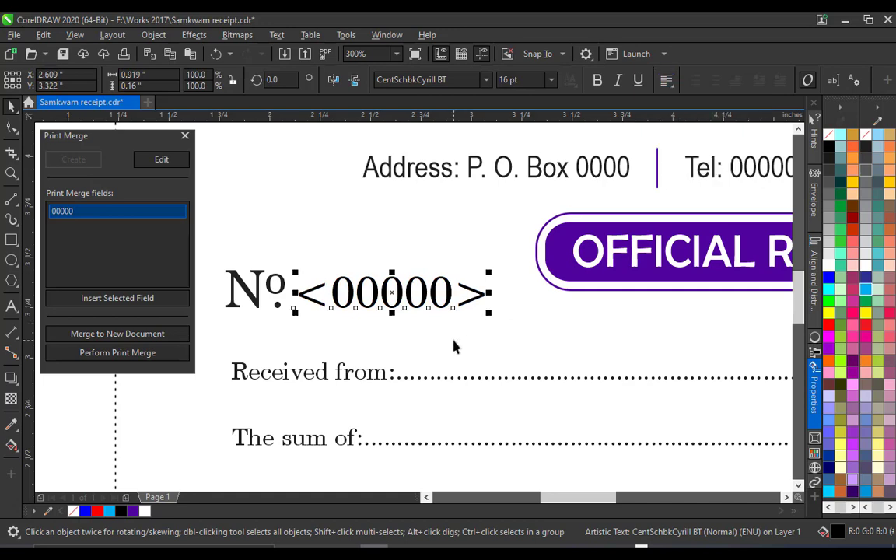
{"action": "scroll", "coordinate": [410, 288], "scroll_direction": "down", "scroll_amount": 3}
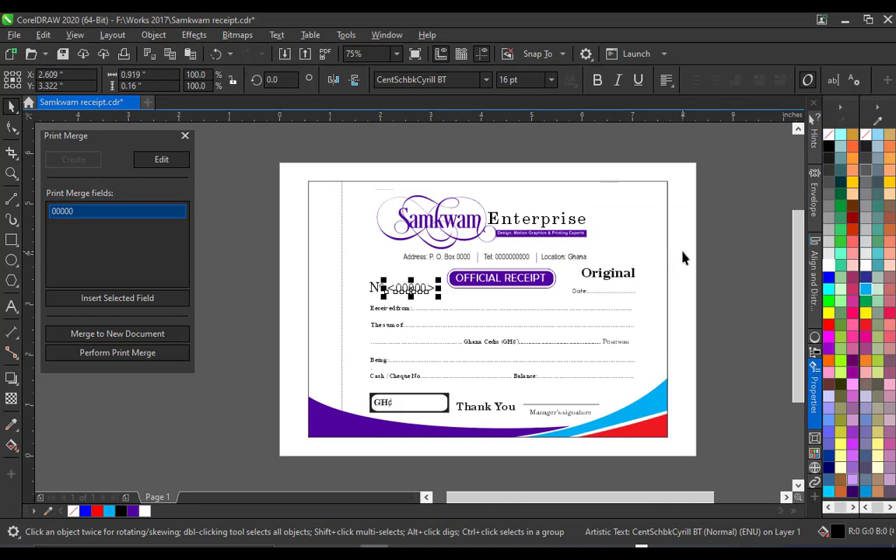
{"action": "left_click", "coordinate": [683, 258]}
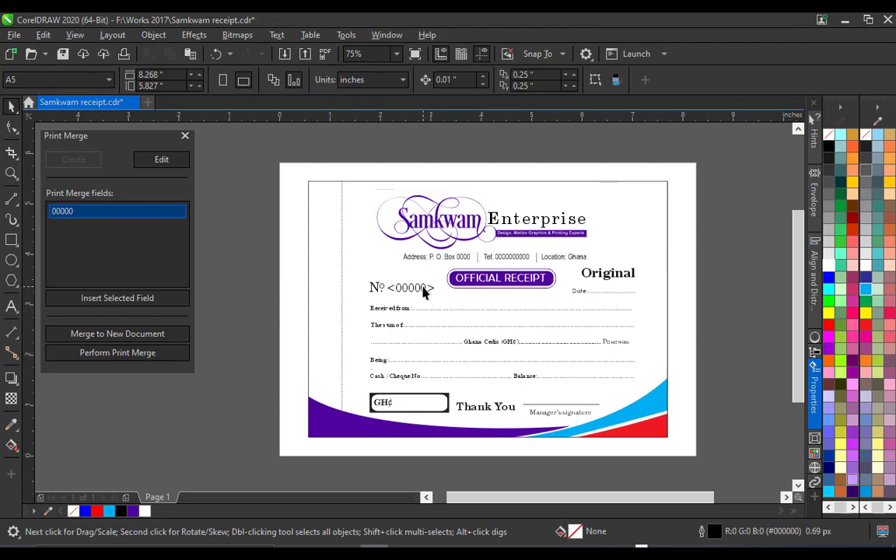
{"action": "scroll", "coordinate": [430, 293], "scroll_direction": "up", "scroll_amount": 2}
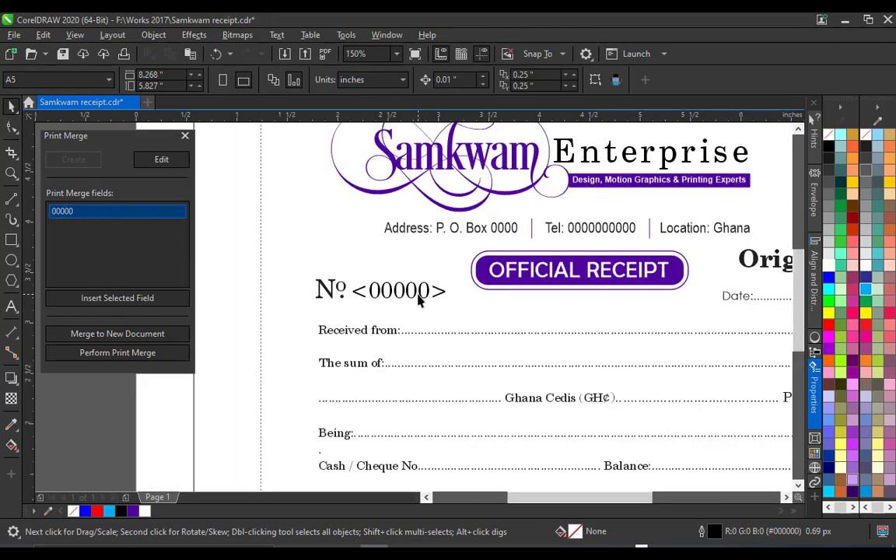
{"action": "left_click", "coordinate": [424, 295]}
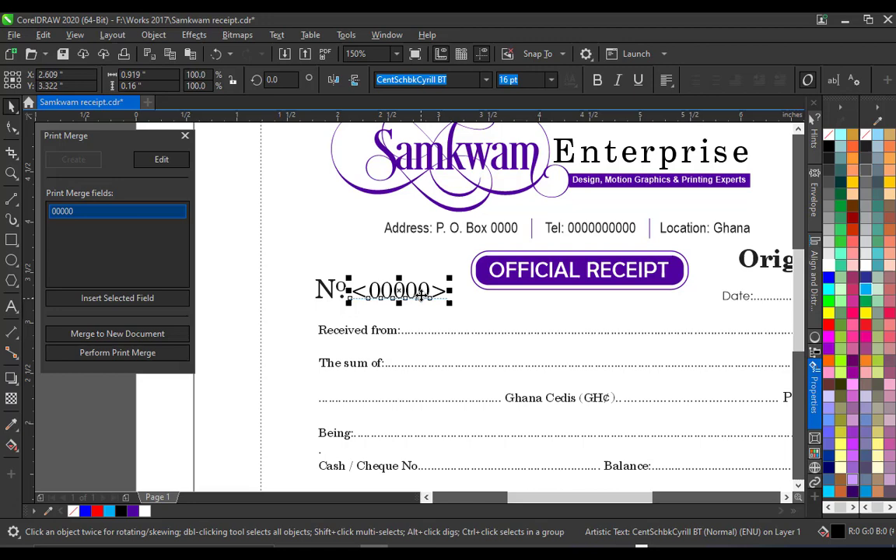
{"action": "scroll", "coordinate": [421, 293], "scroll_direction": "down", "scroll_amount": 2}
{"action": "key", "text": "Escape"}
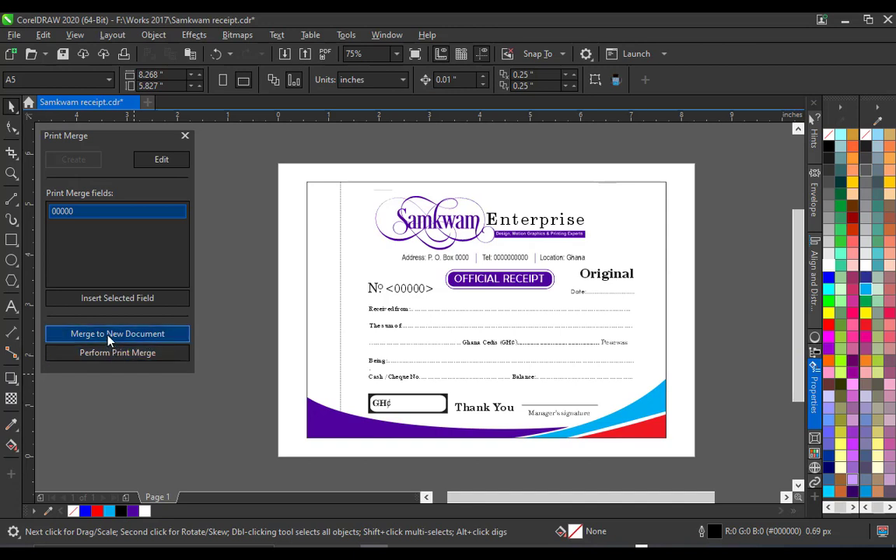
Step: Merge to a new 50-page document, stepping through pages 2–5 then jumping to the last
{"action": "left_click", "coordinate": [108, 335]}
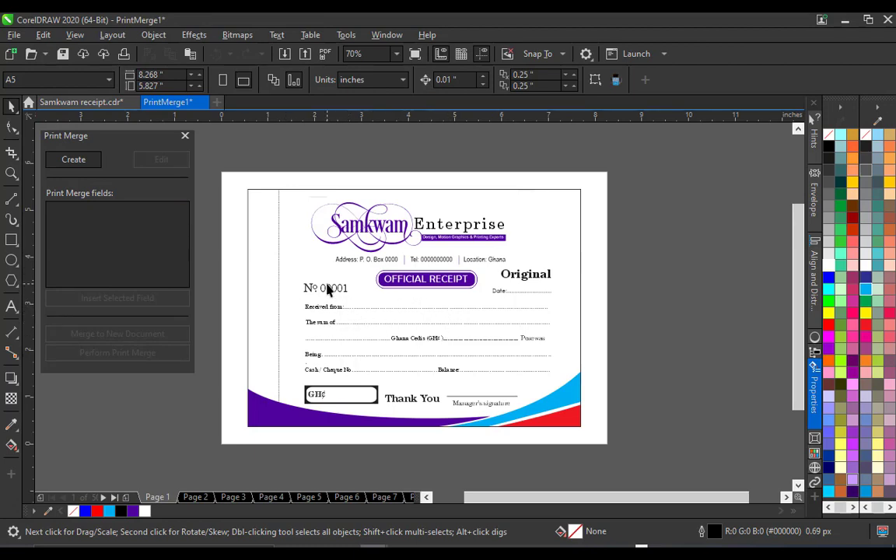
{"action": "scroll", "coordinate": [343, 291], "scroll_direction": "up", "scroll_amount": 3}
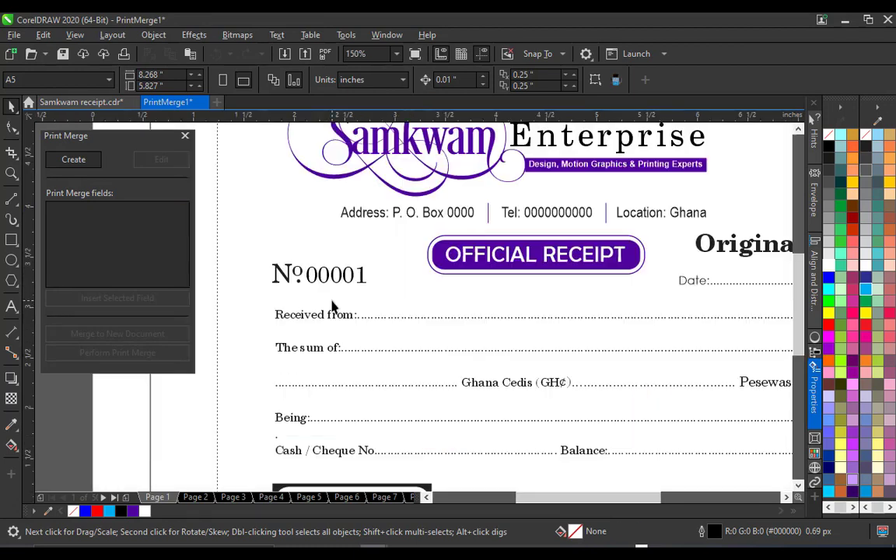
{"action": "scroll", "coordinate": [361, 278], "scroll_direction": "down", "scroll_amount": 3}
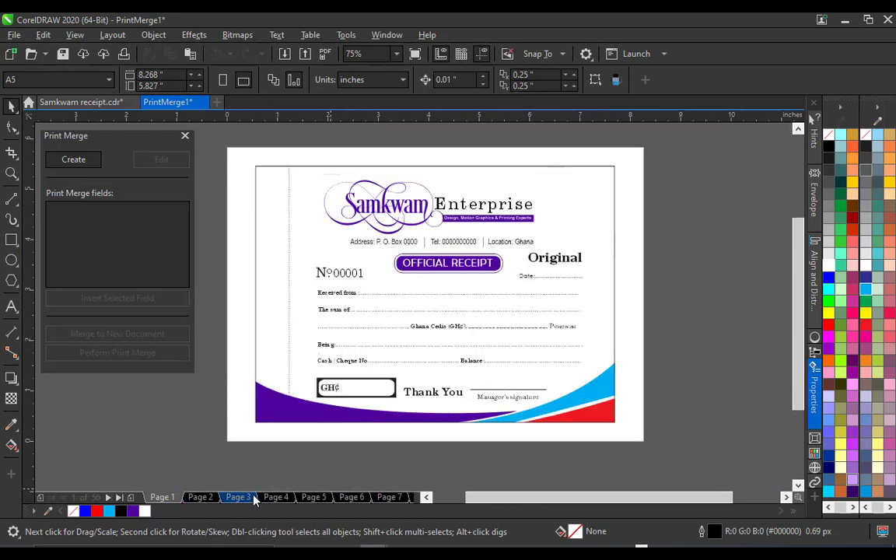
{"action": "left_click", "coordinate": [201, 498]}
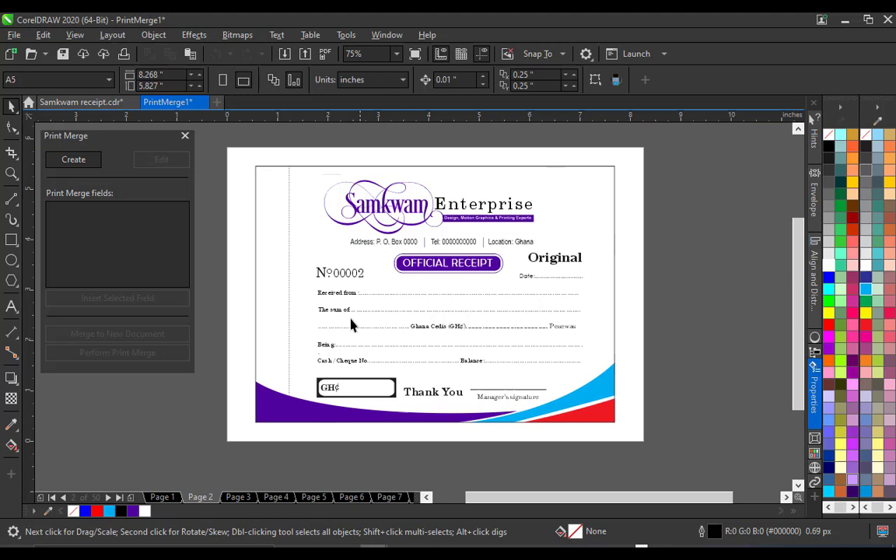
{"action": "left_click", "coordinate": [237, 496]}
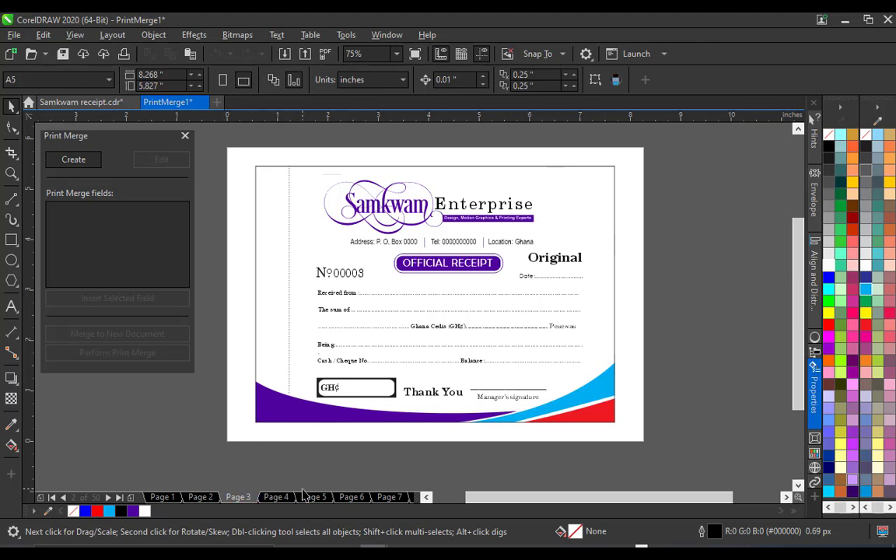
{"action": "left_click", "coordinate": [276, 496]}
{"action": "left_click", "coordinate": [313, 496]}
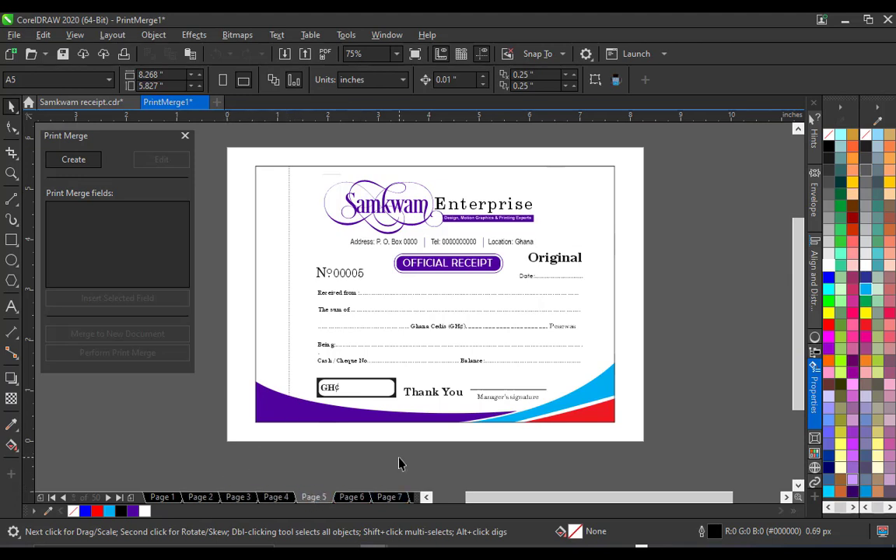
{"action": "left_click", "coordinate": [118, 496]}
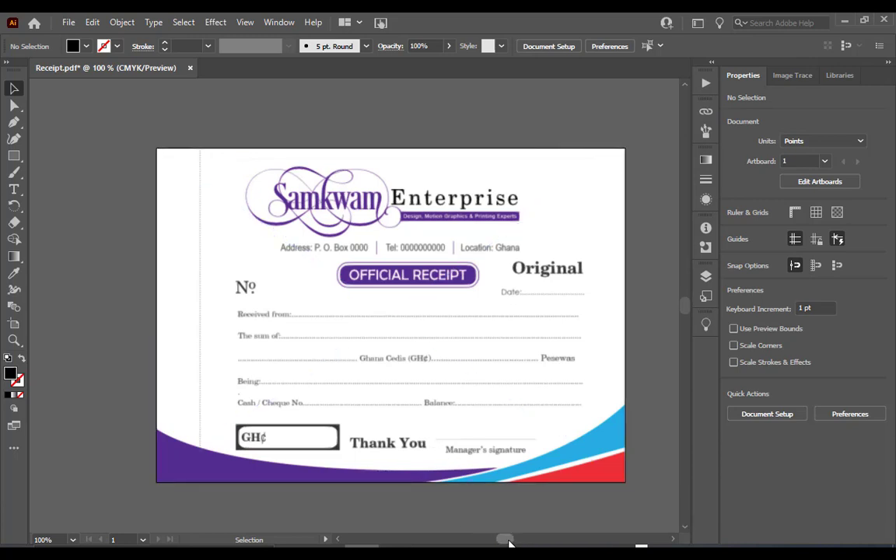
Step: Create a text area beside № containing 00000 and select the digits
{"action": "left_click", "coordinate": [673, 543]}
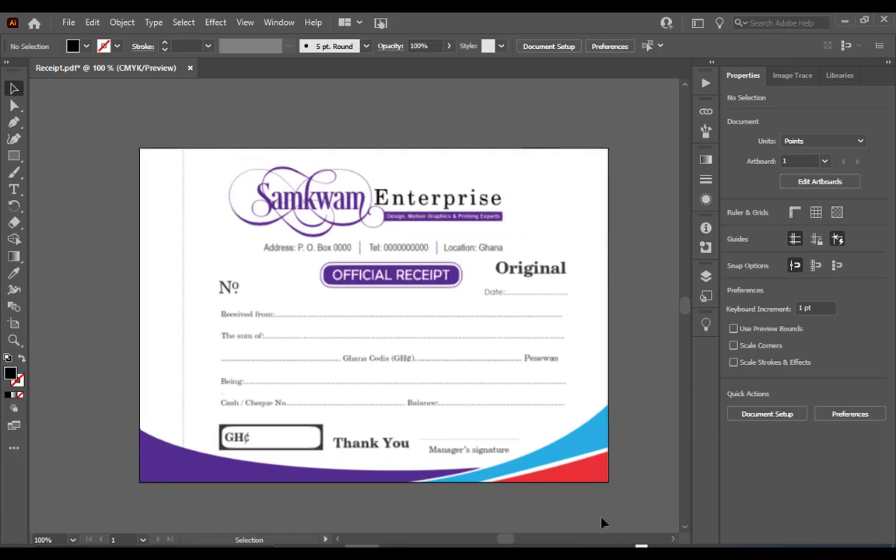
{"action": "left_click", "coordinate": [13, 190]}
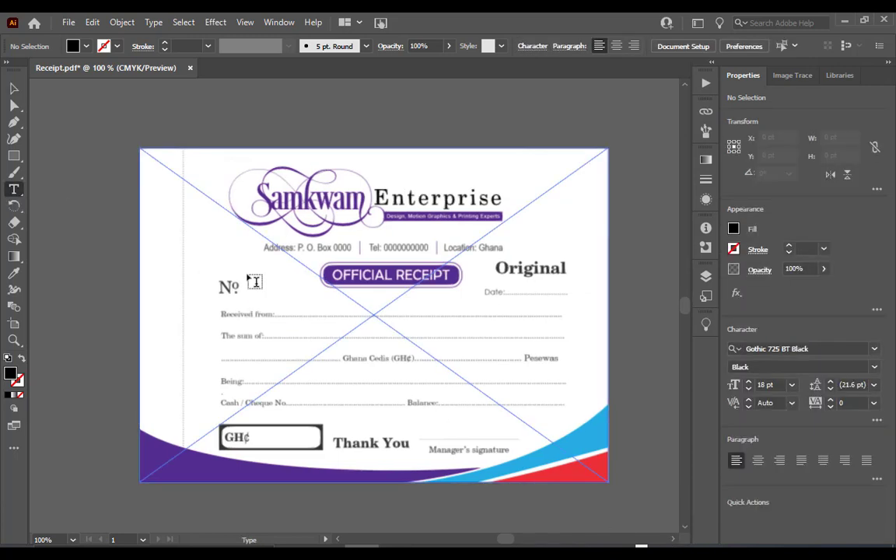
{"action": "left_click_drag", "start_coordinate": [248, 276], "coordinate": [326, 294]}
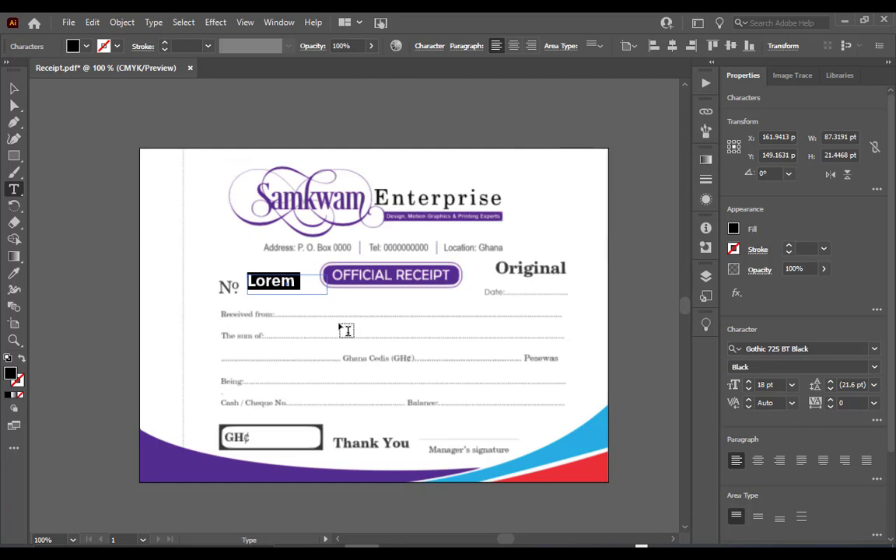
{"action": "type", "text": "0000"}
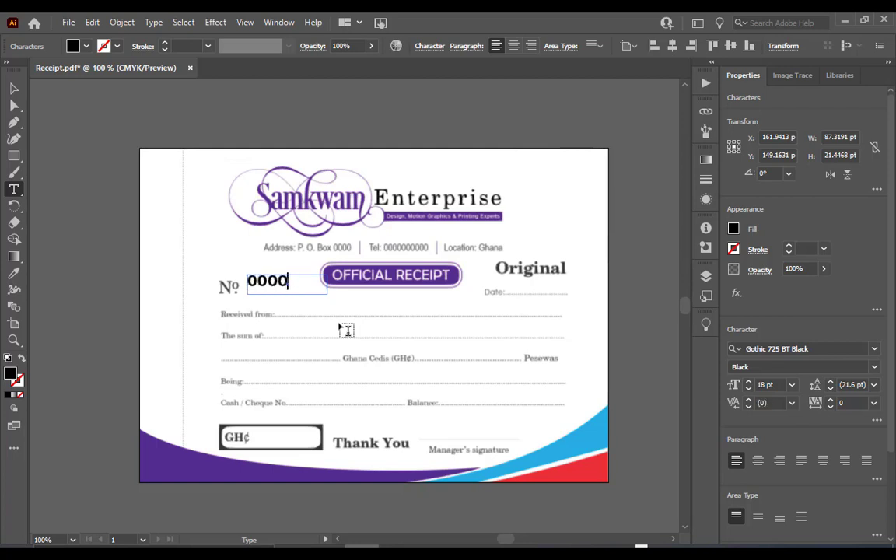
{"action": "type", "text": "0"}
{"action": "left_click_drag", "start_coordinate": [299, 281], "coordinate": [225, 263]}
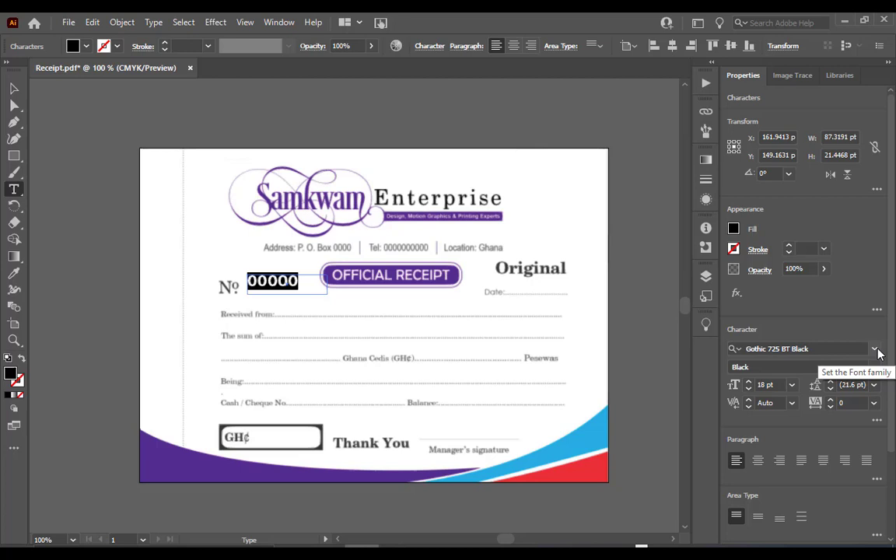
Step: Set the 00000 text to CentSchbkCyrill BT Bold at 16 pt
{"action": "left_click", "coordinate": [874, 349]}
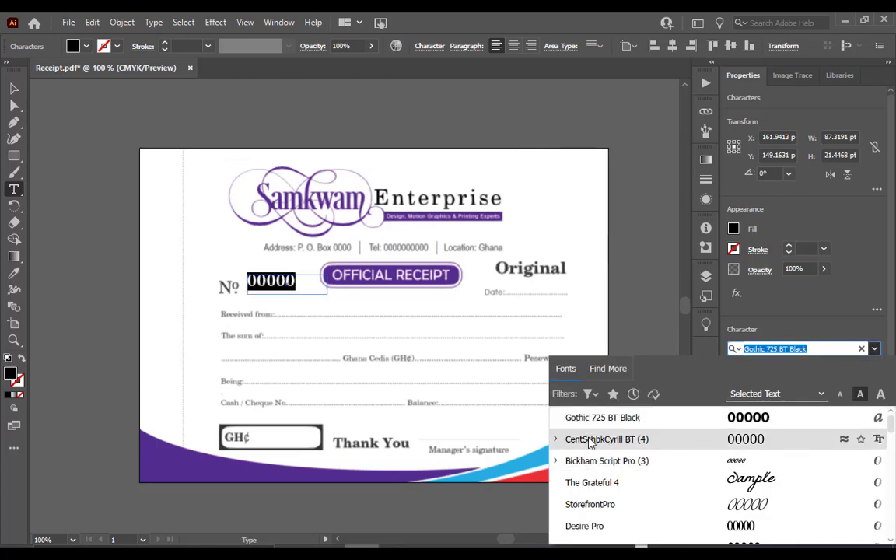
{"action": "left_click", "coordinate": [607, 440]}
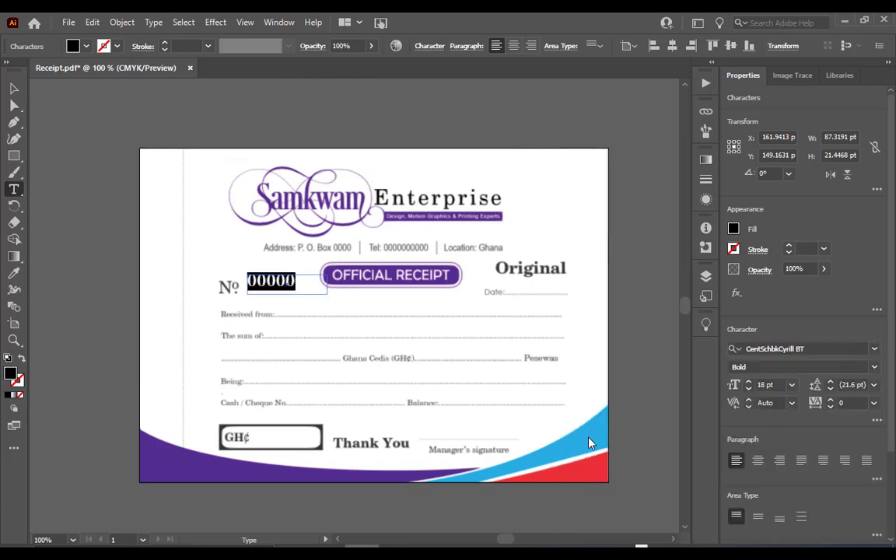
{"action": "left_click", "coordinate": [792, 385]}
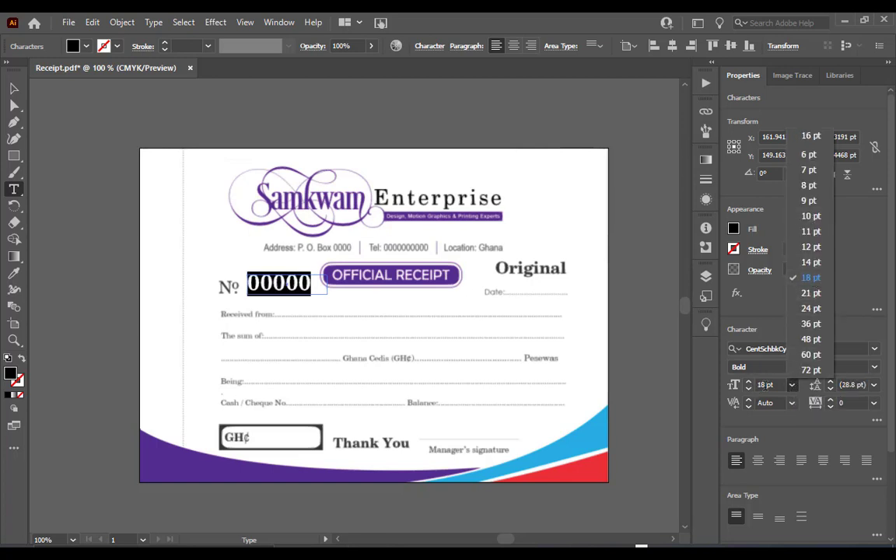
{"action": "left_click", "coordinate": [764, 385]}
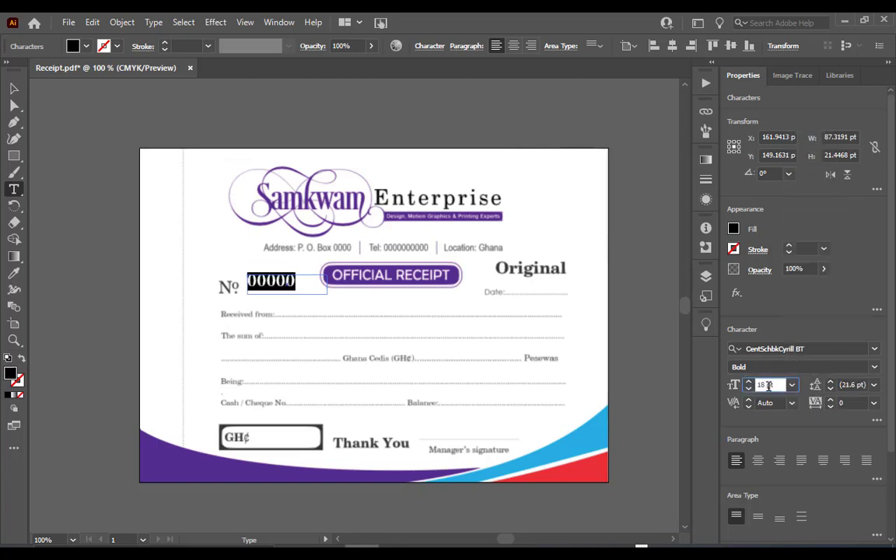
{"action": "key", "text": "BackSpace"}
{"action": "type", "text": "16pt"}
{"action": "key", "text": "Return"}
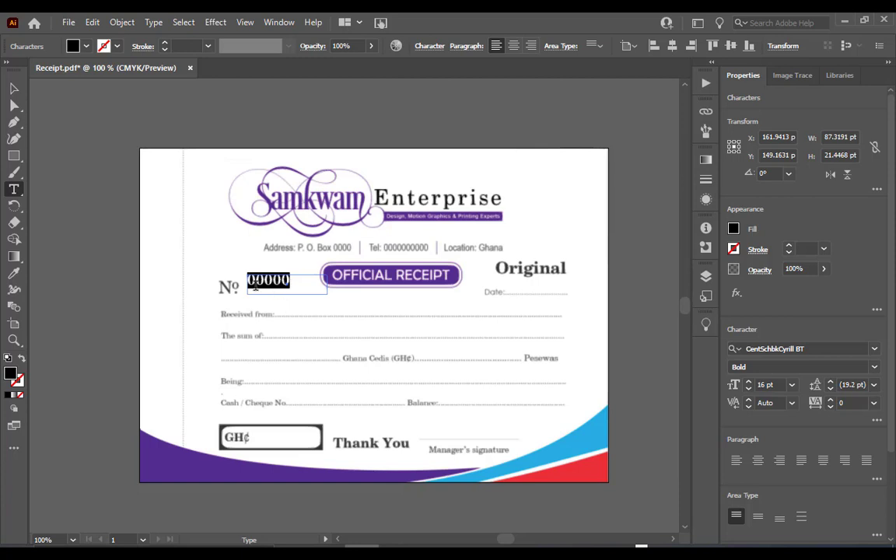
Step: Shift the 00000 text down beside №, fit the receipt in view, and reselect the number
{"action": "left_click", "coordinate": [15, 90]}
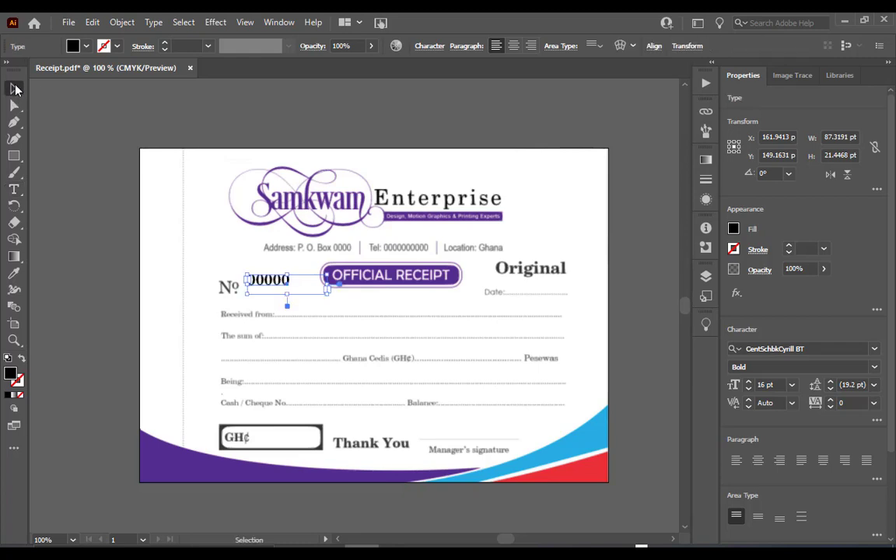
{"action": "scroll", "coordinate": [225, 303], "scroll_direction": "up", "scroll_amount": 2}
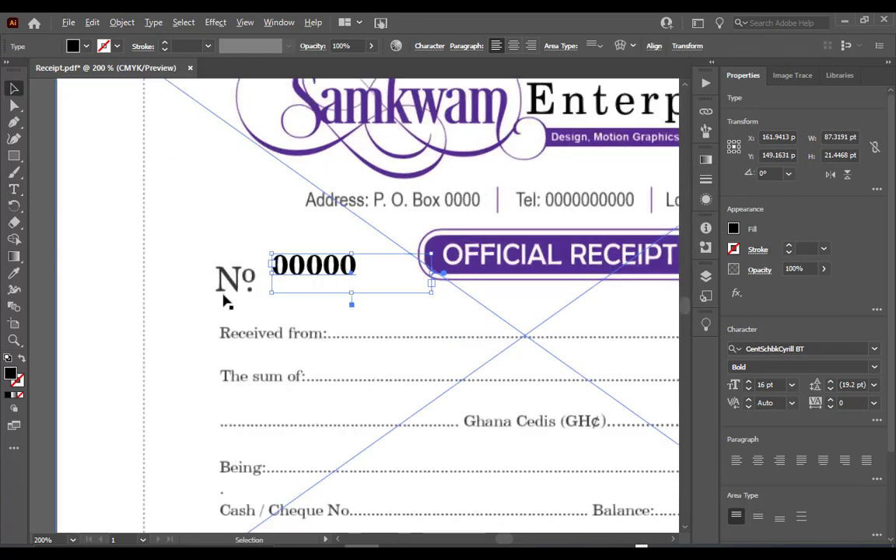
{"action": "mouse_move", "coordinate": [315, 265]}
{"action": "left_mouse_down"}
{"action": "mouse_move", "coordinate": [342, 266]}
{"action": "mouse_move", "coordinate": [323, 277]}
{"action": "left_mouse_up"}
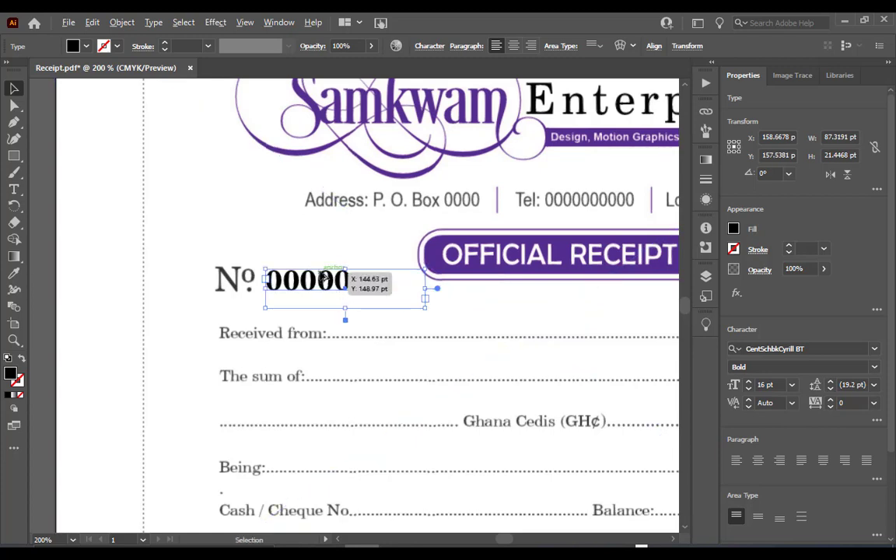
{"action": "key", "text": "ctrl+1"}
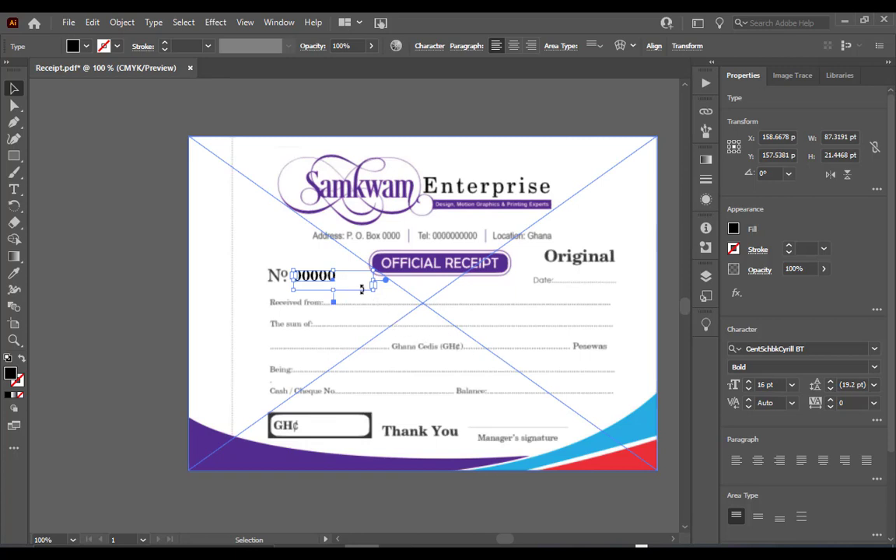
{"action": "left_click", "coordinate": [253, 173]}
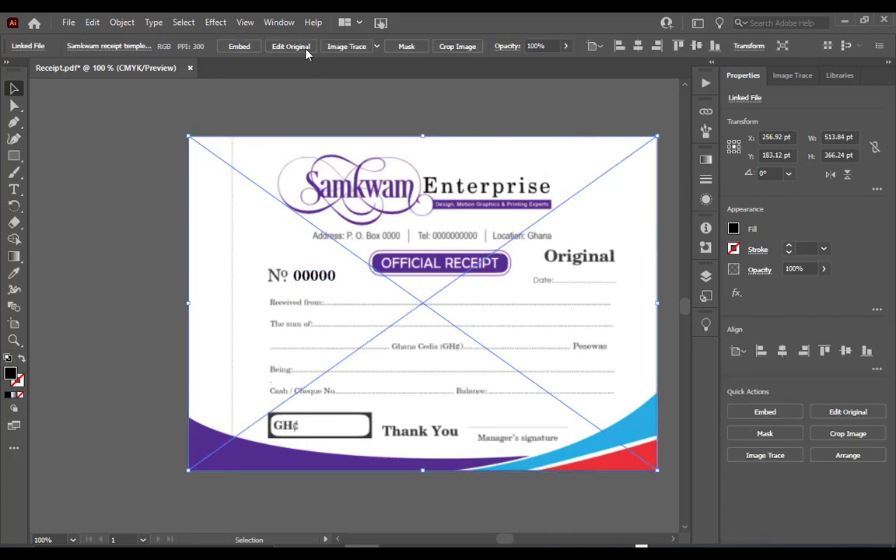
{"action": "left_click", "coordinate": [315, 275]}
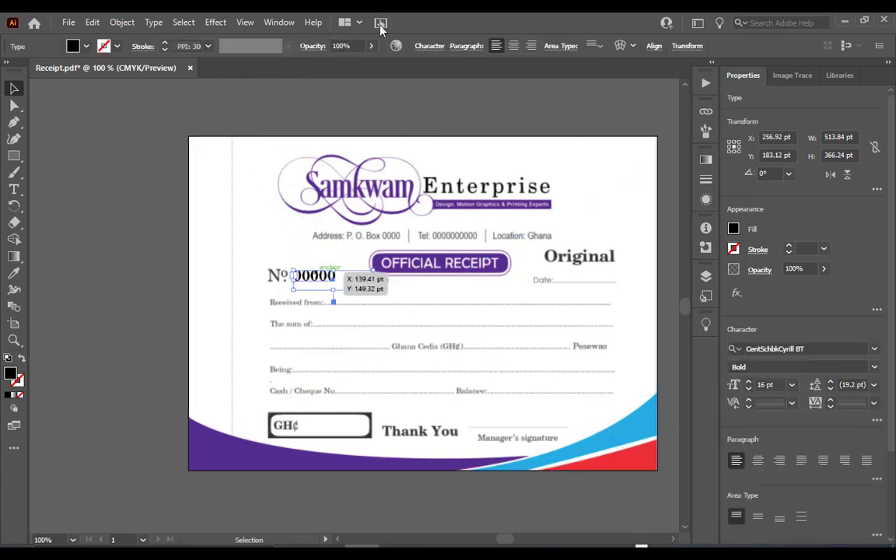
Step: Open the Variables panel from the Window menu
{"action": "left_click", "coordinate": [277, 22]}
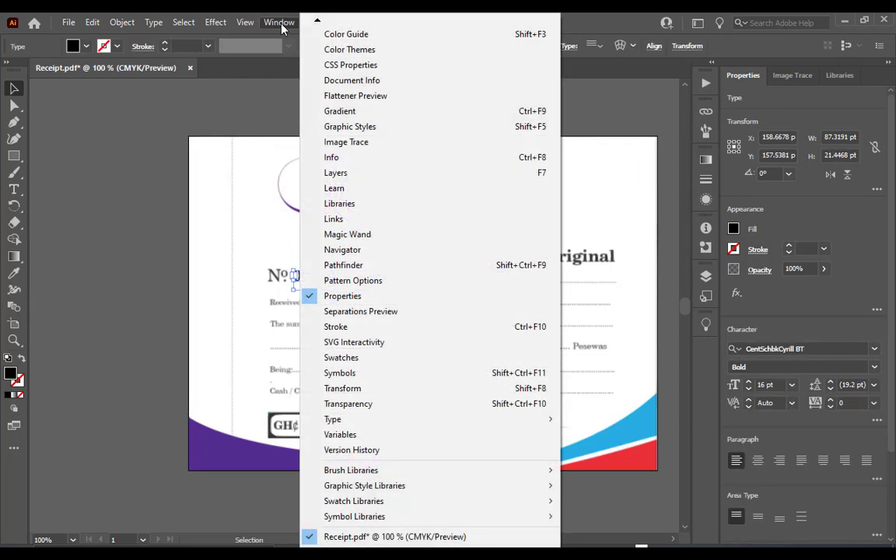
{"action": "scroll", "coordinate": [391, 388], "scroll_direction": "up", "scroll_amount": 5}
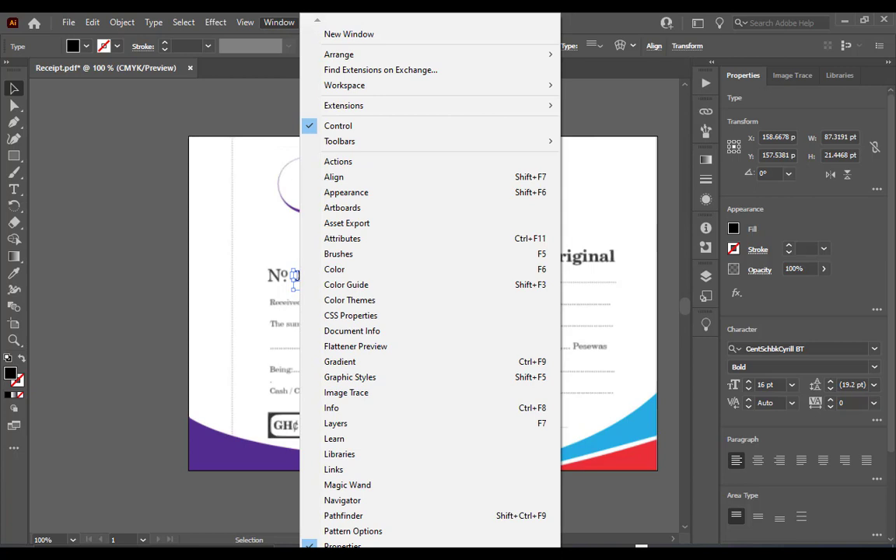
{"action": "scroll", "coordinate": [391, 388], "scroll_direction": "down", "scroll_amount": 5}
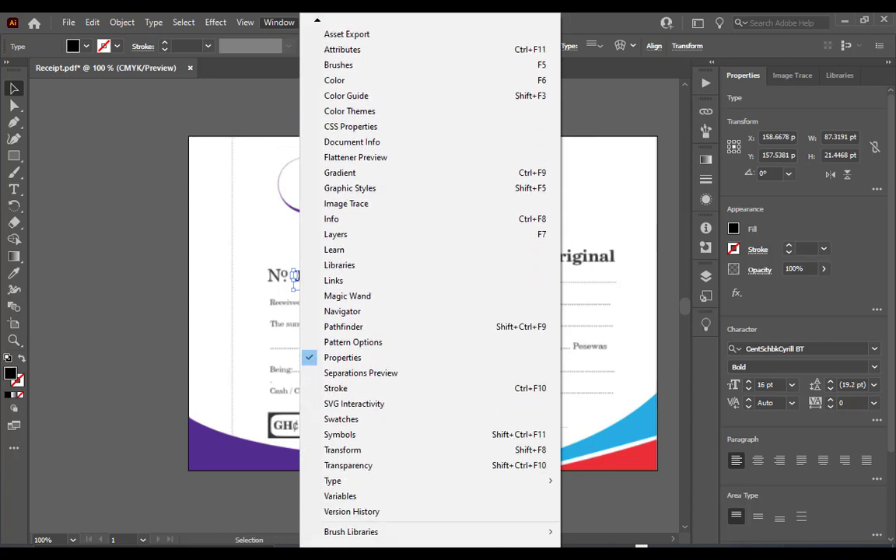
{"action": "scroll", "coordinate": [363, 441], "scroll_direction": "down", "scroll_amount": 2}
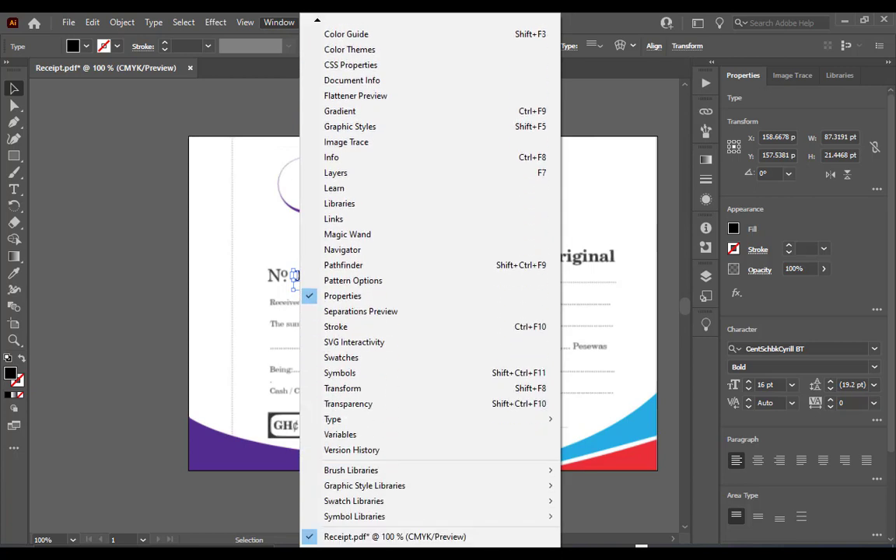
{"action": "left_click", "coordinate": [363, 435]}
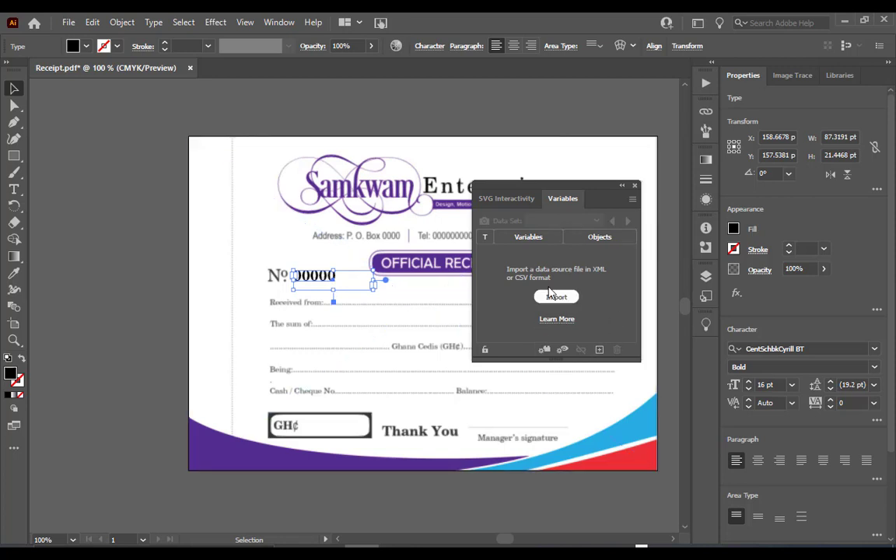
Step: Make the selected 00000 text dynamic, binding it to Variable1
{"action": "left_click", "coordinate": [544, 350]}
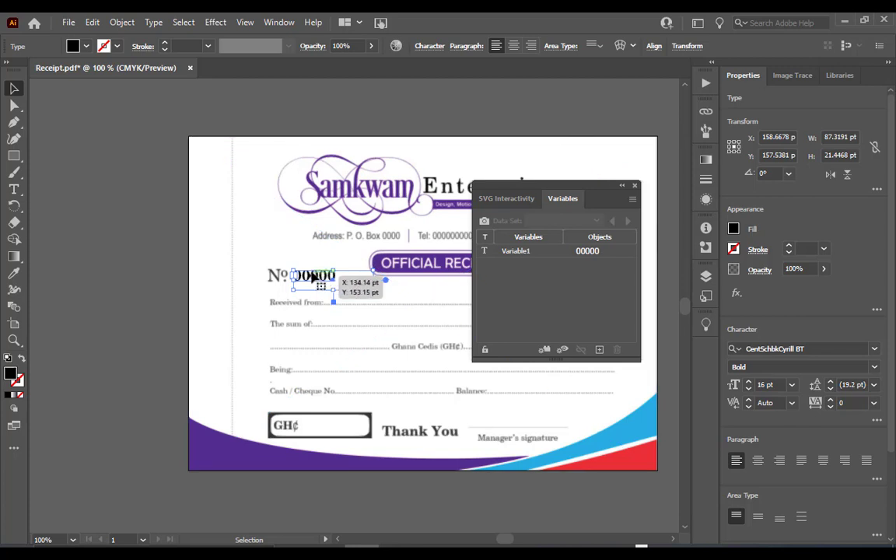
{"action": "mouse_move", "coordinate": [321, 282]}
{"action": "left_mouse_down"}
{"action": "mouse_move", "coordinate": [308, 283]}
{"action": "mouse_move", "coordinate": [334, 285]}
{"action": "left_mouse_up"}
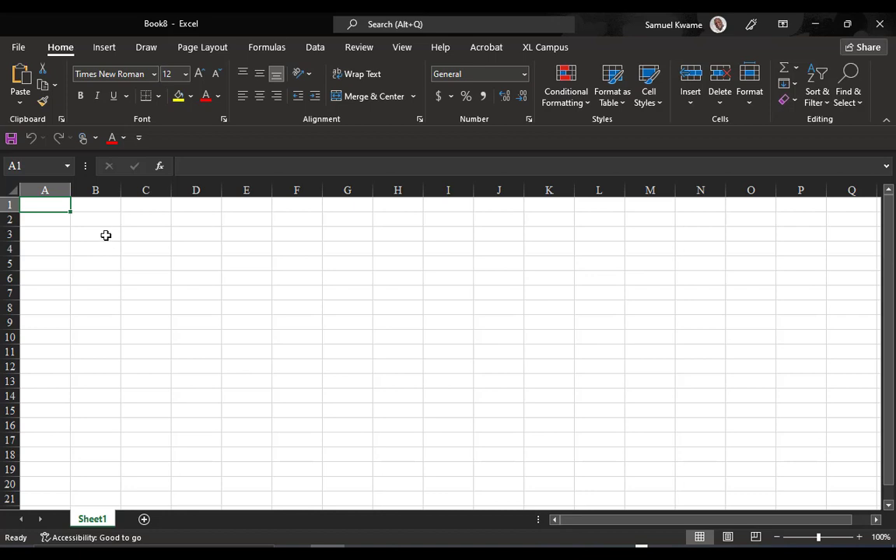
Step: Enter the header Variable1 in cell B3
{"action": "left_click", "coordinate": [109, 237]}
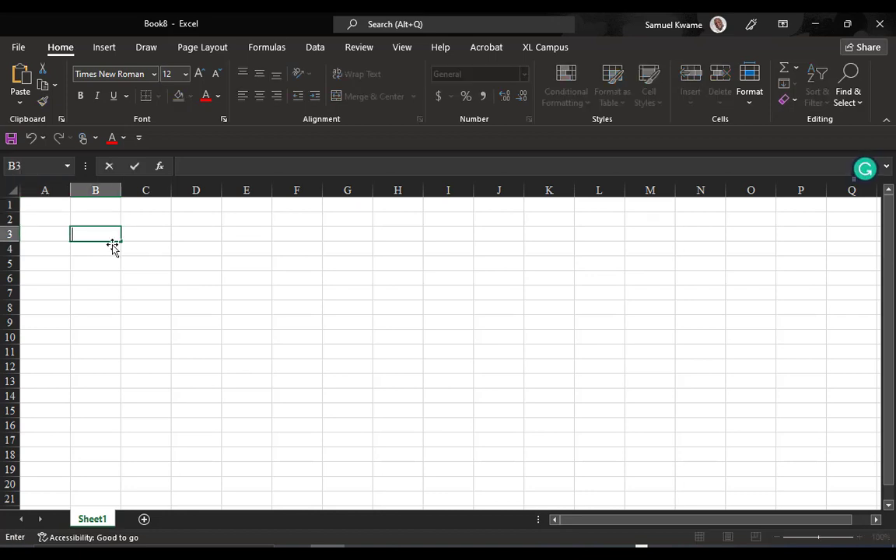
{"action": "type", "text": "Variable1"}
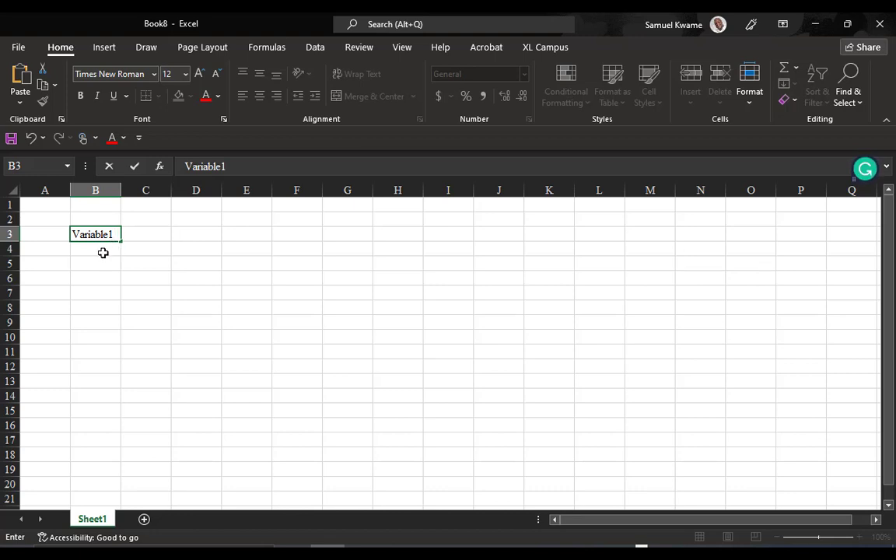
{"action": "key", "text": "Return"}
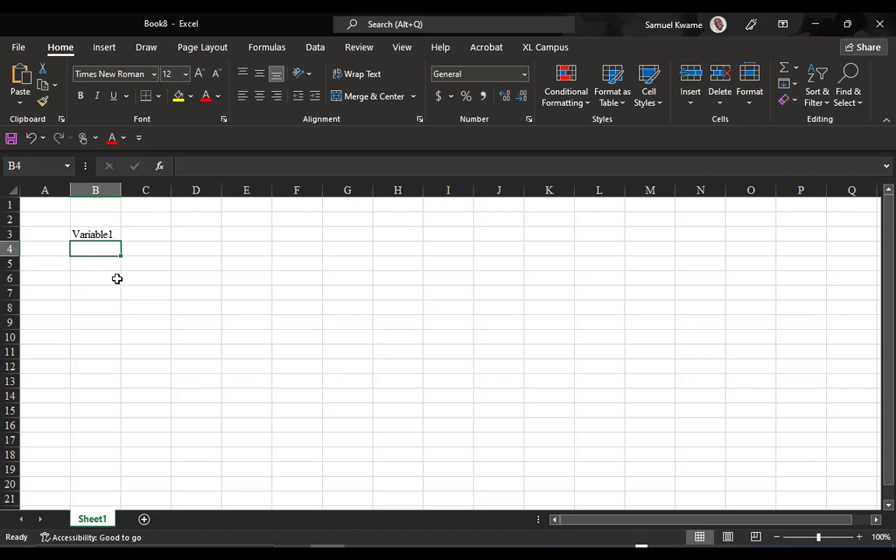
Step: Enter 00051 in B4 (shown as 51), undo it, and reselect B4
{"action": "type", "text": "00"}
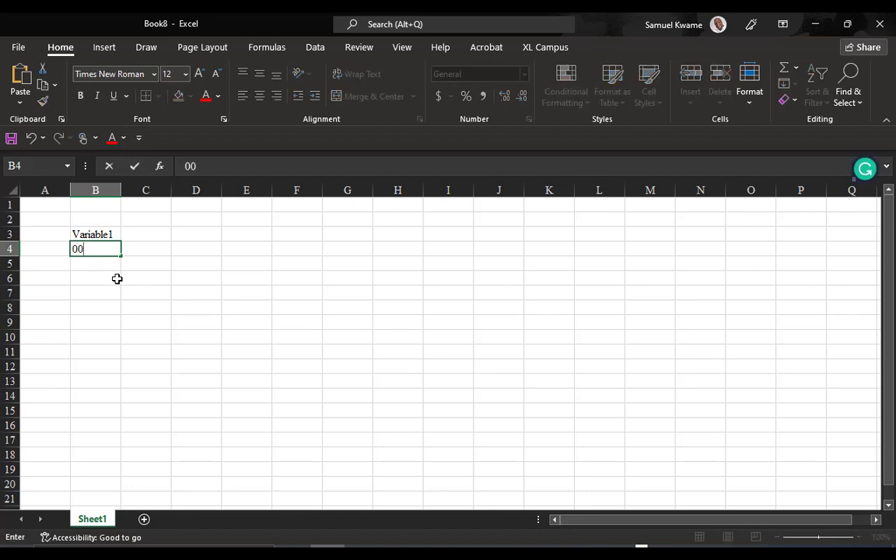
{"action": "type", "text": "0"}
{"action": "type", "text": "51"}
{"action": "key", "text": "Return"}
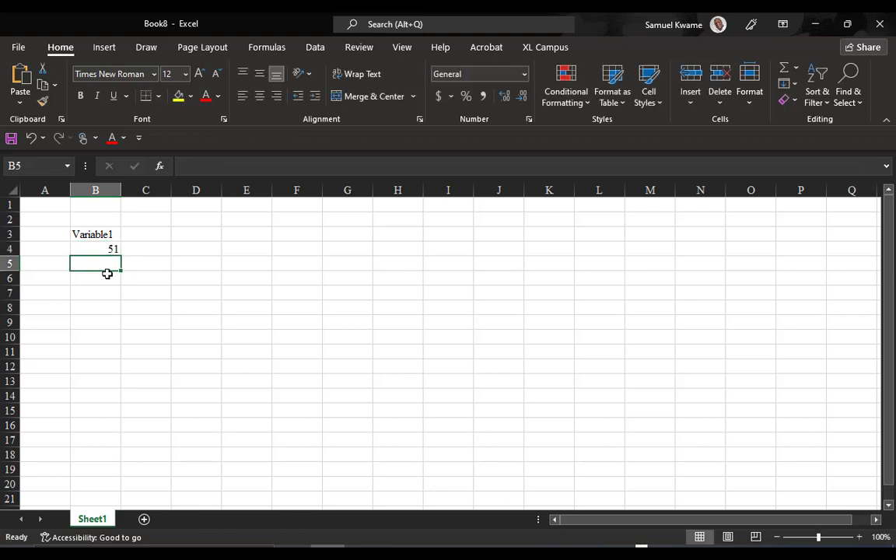
{"action": "key", "text": "ctrl+z"}
{"action": "left_click", "coordinate": [114, 250]}
Step: Format B4 as Text, enter 00051, and fill the serials down to B53
{"action": "key", "text": "Delete"}
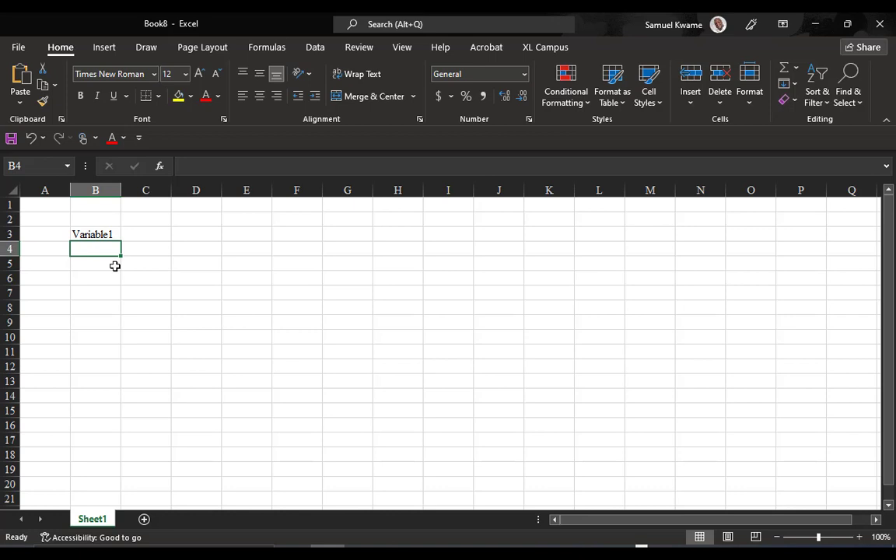
{"action": "left_click", "coordinate": [526, 76]}
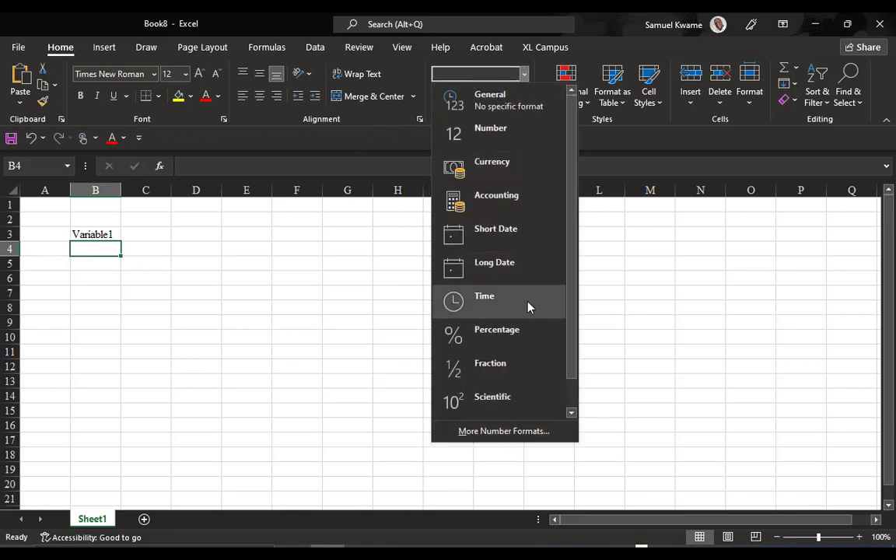
{"action": "scroll", "coordinate": [518, 386], "scroll_direction": "down", "scroll_amount": 1}
{"action": "left_click", "coordinate": [491, 401]}
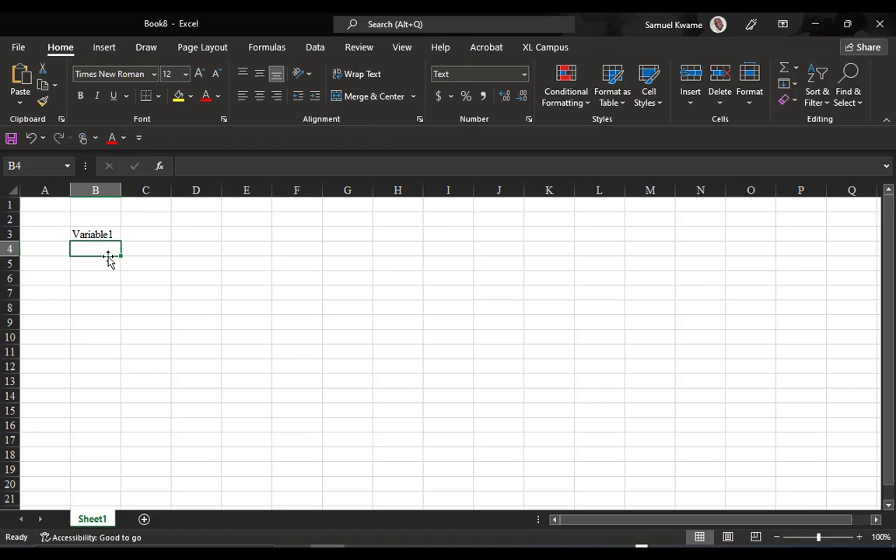
{"action": "type", "text": "000"}
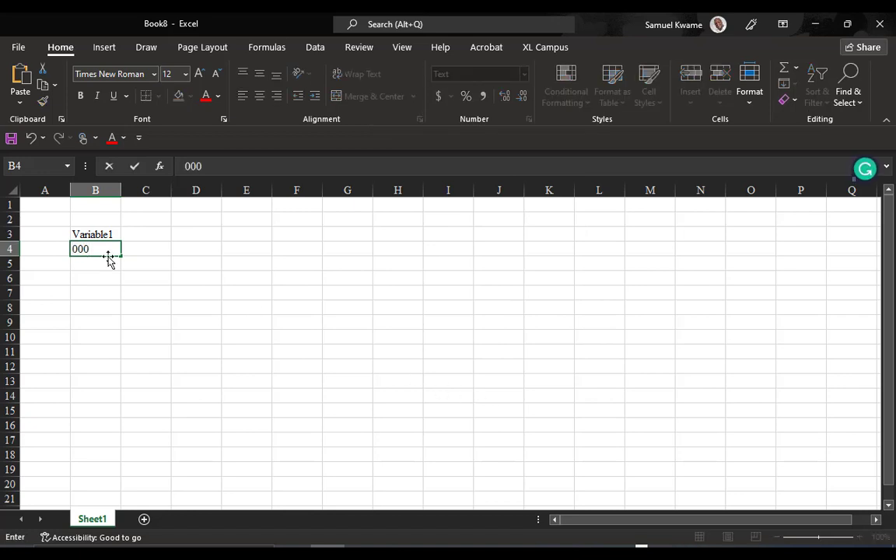
{"action": "type", "text": "51"}
{"action": "key", "text": "ctrl+Return"}
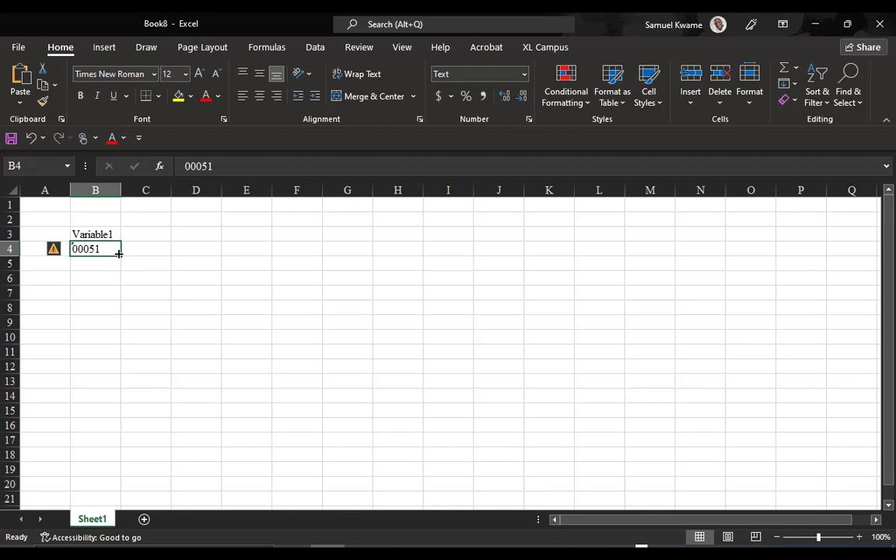
{"action": "left_click_drag", "start_coordinate": [121, 255], "coordinate": [115, 389]}
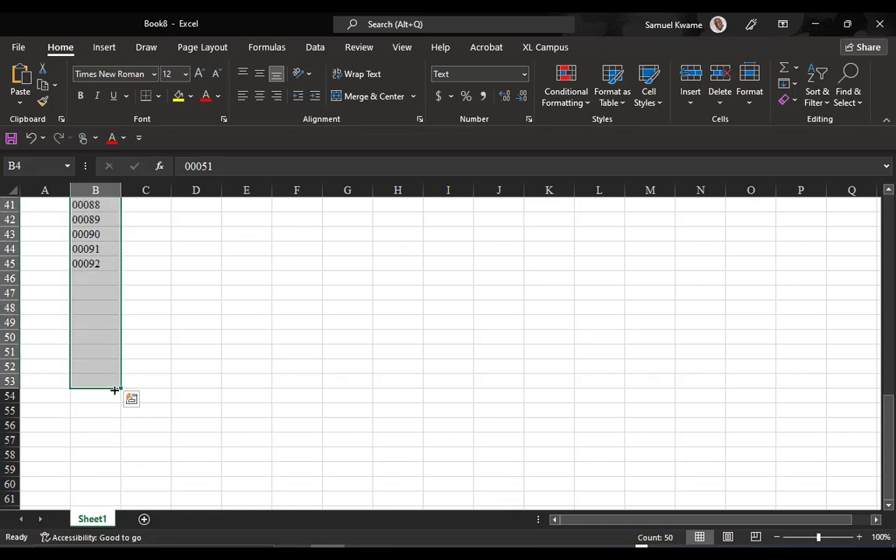
{"action": "scroll", "coordinate": [122, 336], "scroll_direction": "up", "scroll_amount": 13}
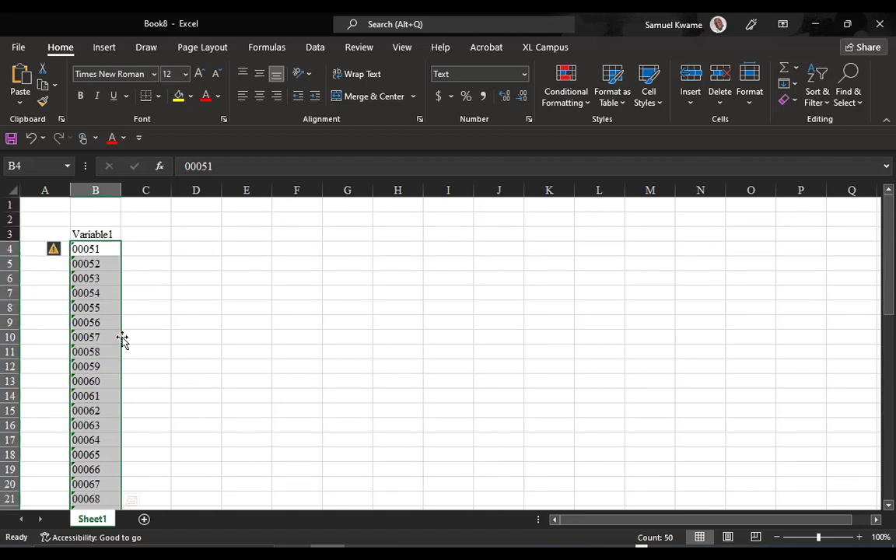
{"action": "left_click", "coordinate": [130, 267]}
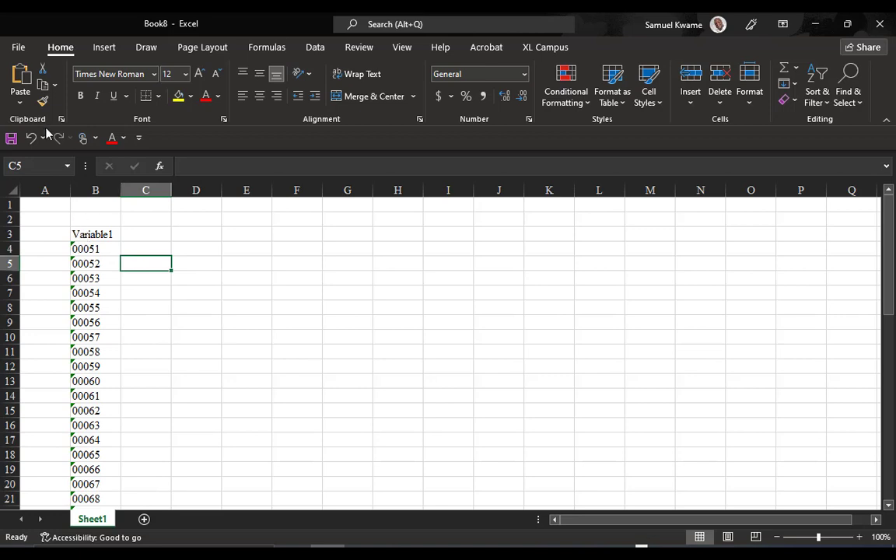
Step: Save the sheet in youTube tutorials as CSV 'Serial number' and close Excel
{"action": "left_click", "coordinate": [20, 49]}
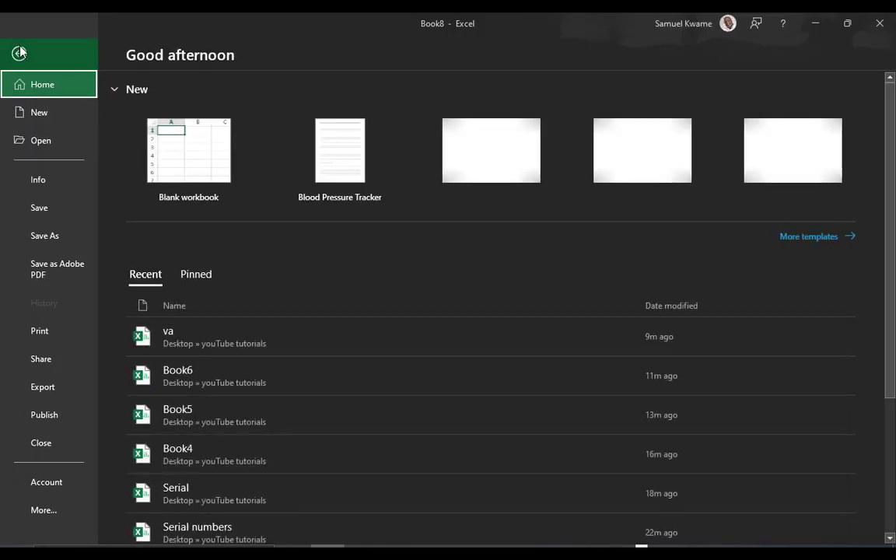
{"action": "left_click", "coordinate": [45, 239]}
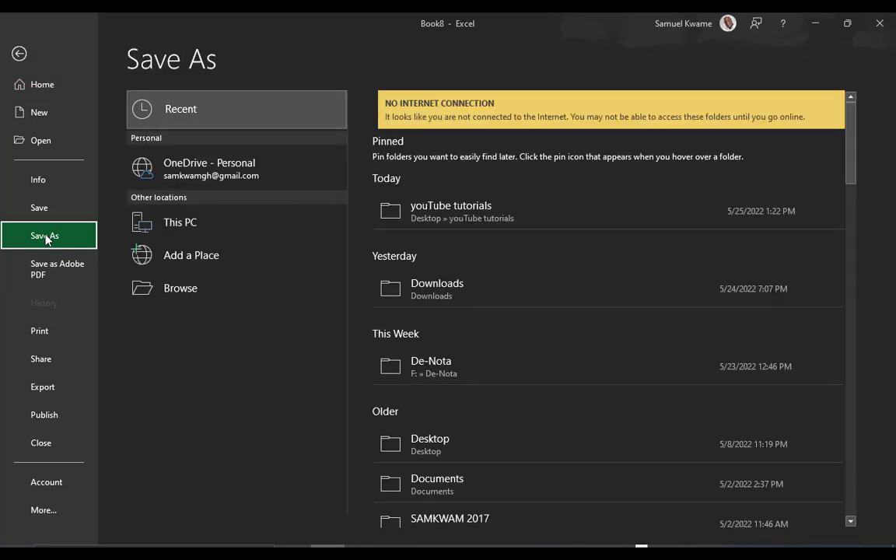
{"action": "left_click", "coordinate": [440, 207]}
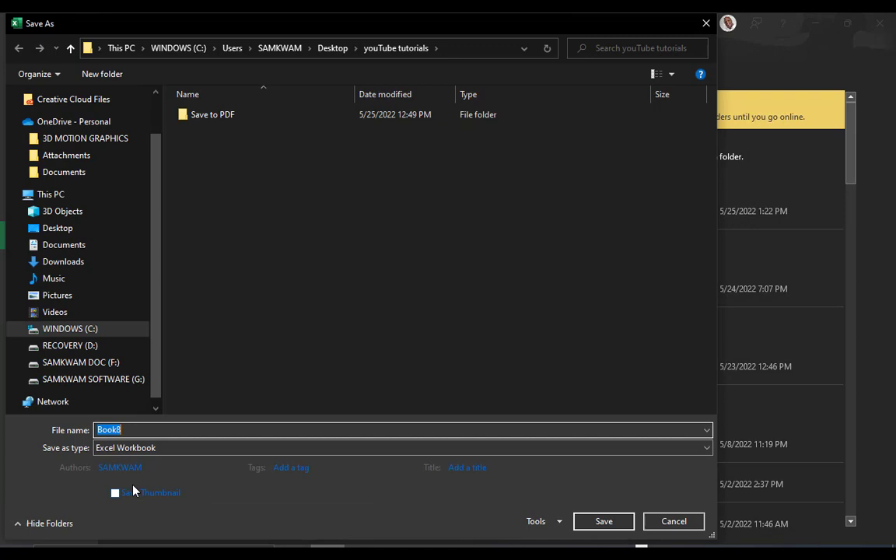
{"action": "key", "text": "BackSpace"}
{"action": "type", "text": "Serial number"}
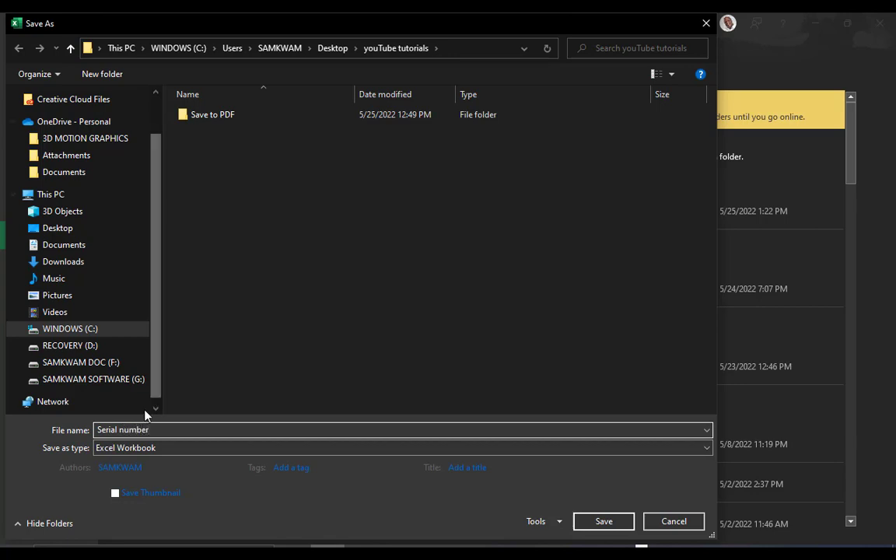
{"action": "left_click", "coordinate": [130, 452]}
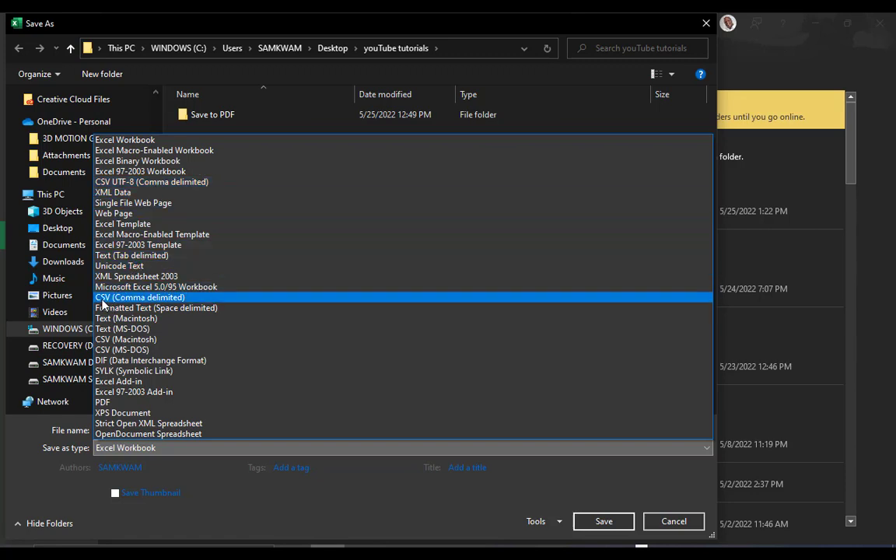
{"action": "left_click", "coordinate": [173, 301]}
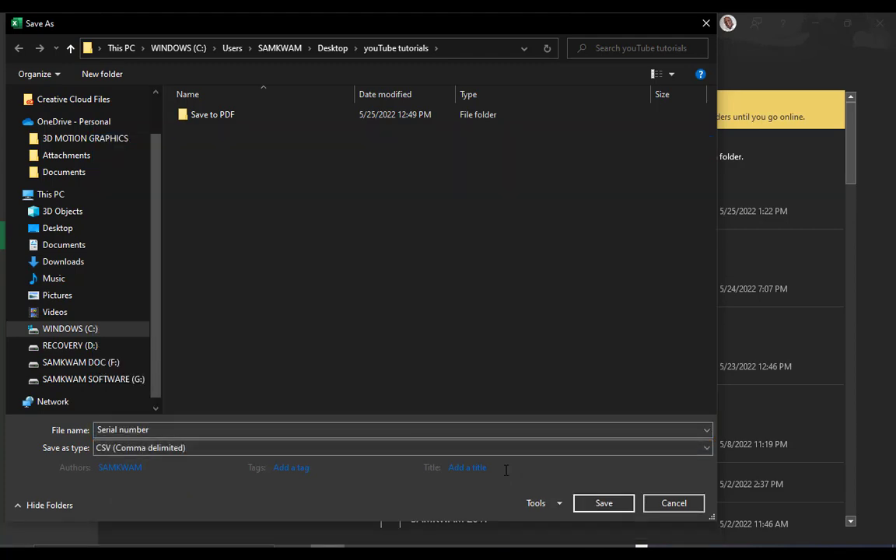
{"action": "left_click", "coordinate": [596, 505]}
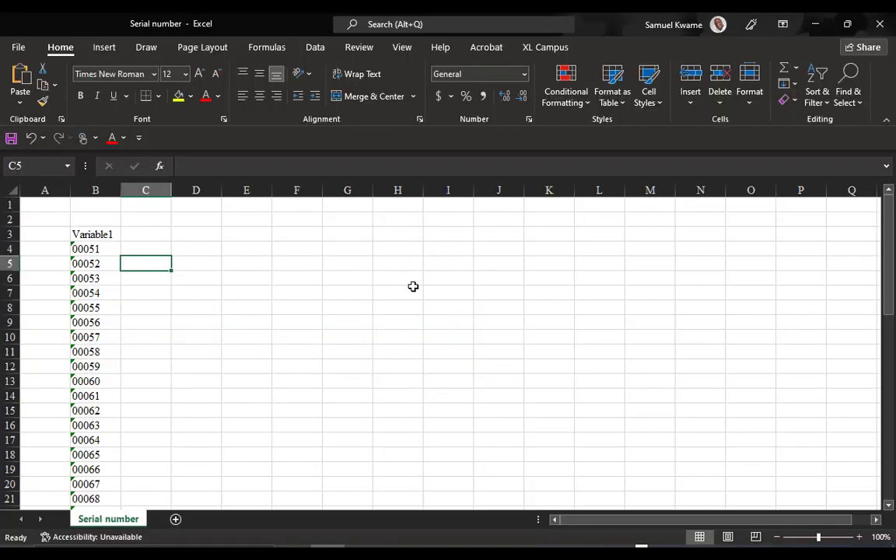
{"action": "left_click", "coordinate": [877, 28]}
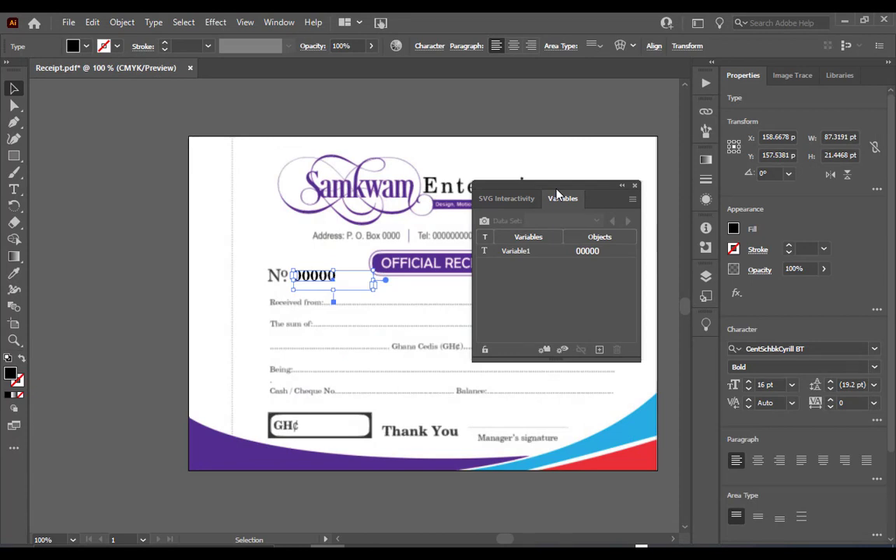
Step: Load Serial number.csv as the Variables panel's variable library
{"action": "left_click", "coordinate": [566, 252]}
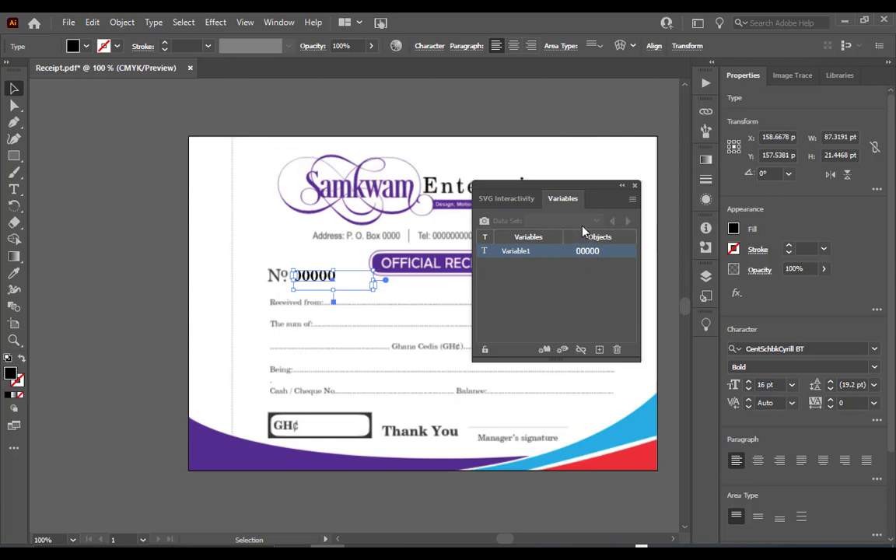
{"action": "left_click", "coordinate": [632, 200]}
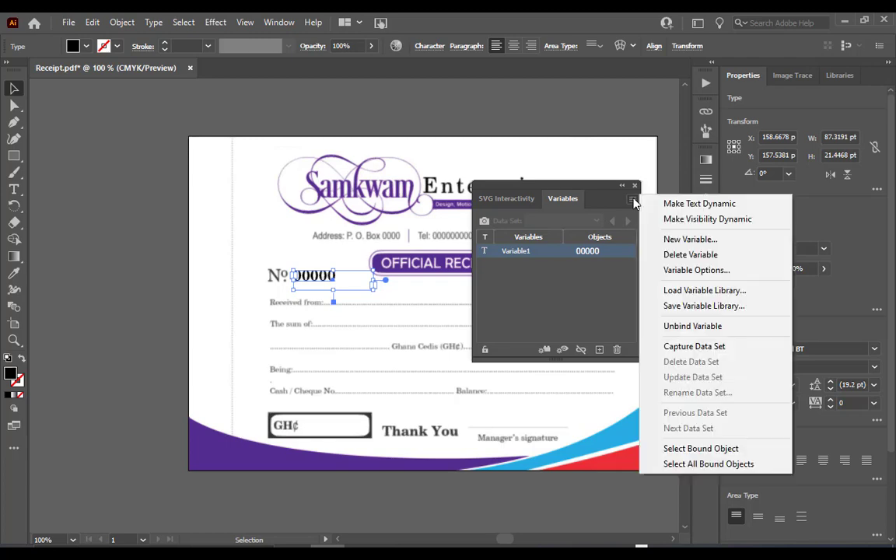
{"action": "left_click", "coordinate": [712, 292]}
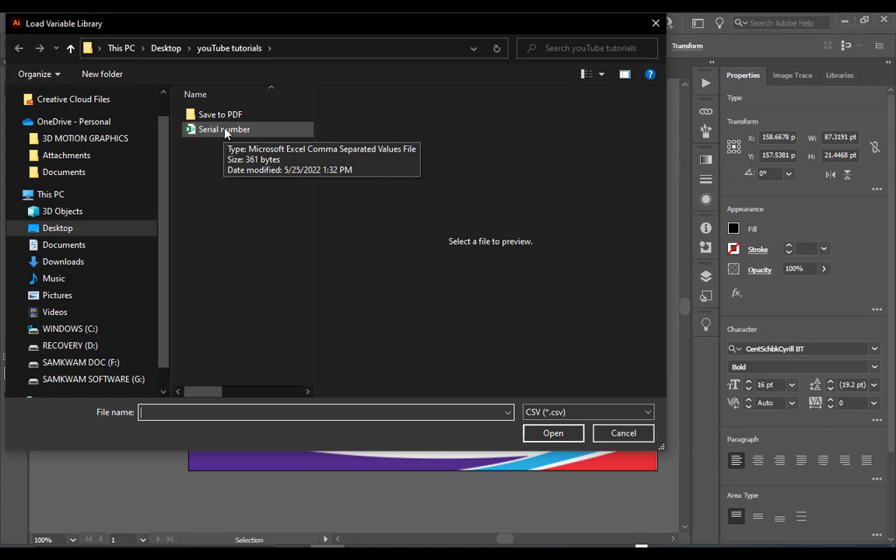
{"action": "double_click", "coordinate": [224, 130]}
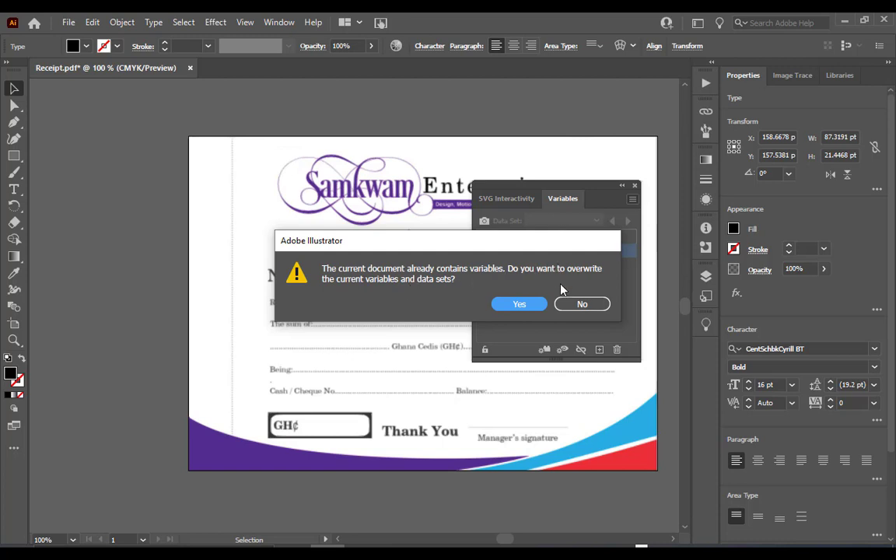
Step: Overwrite the existing variables and preview Data Set 1, showing 00051
{"action": "left_click", "coordinate": [527, 305]}
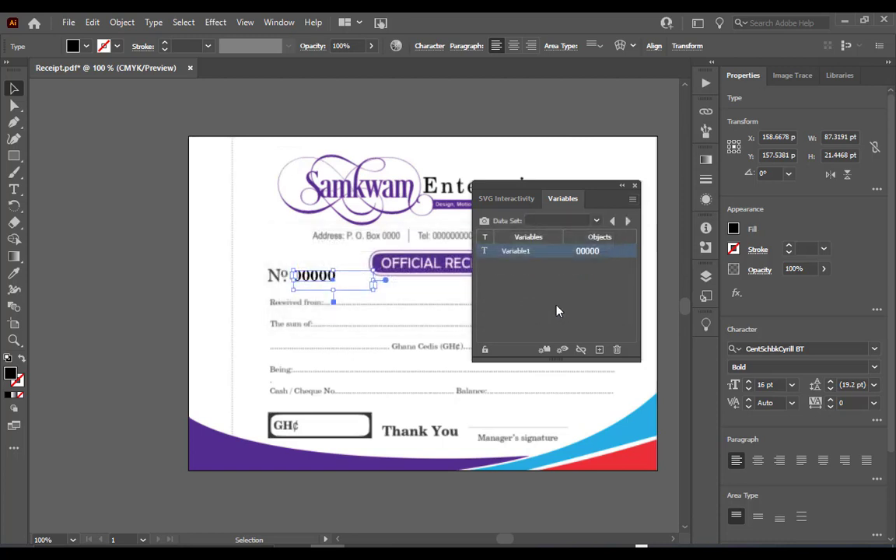
{"action": "left_click", "coordinate": [596, 295]}
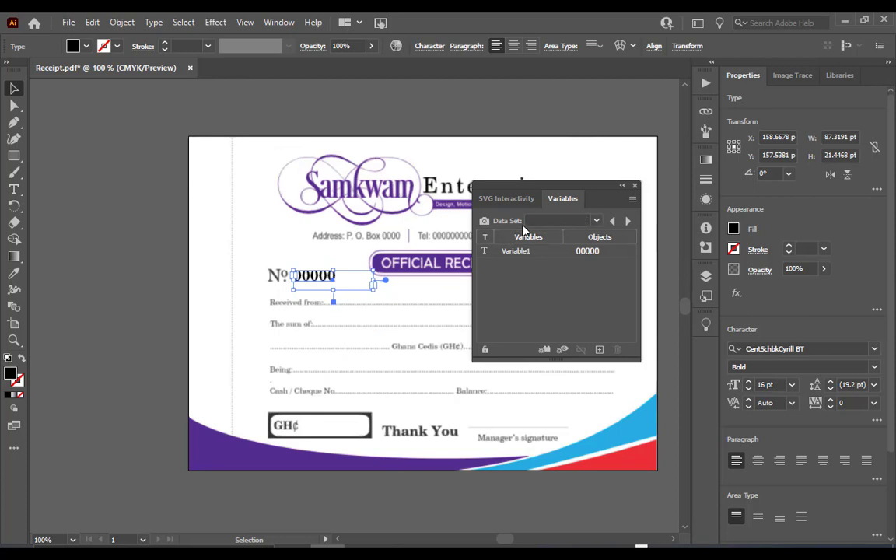
{"action": "left_click", "coordinate": [596, 221]}
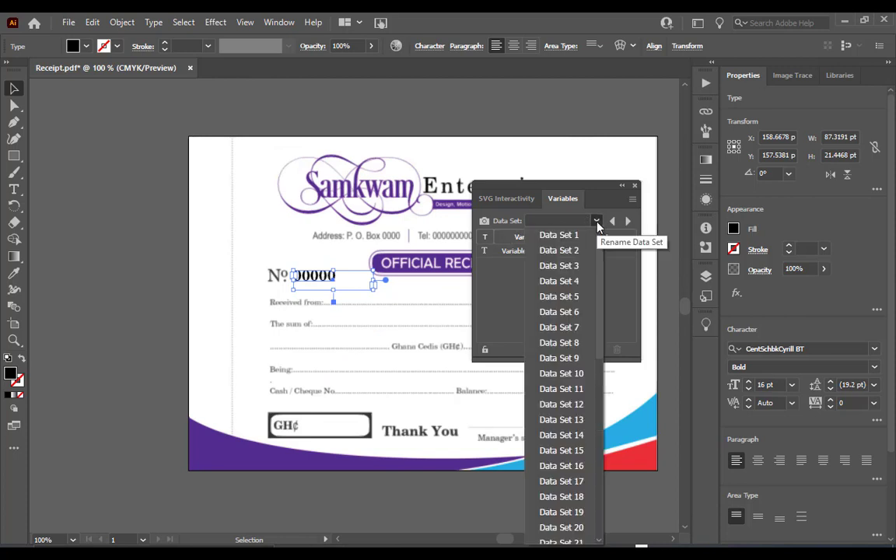
{"action": "left_click", "coordinate": [561, 238]}
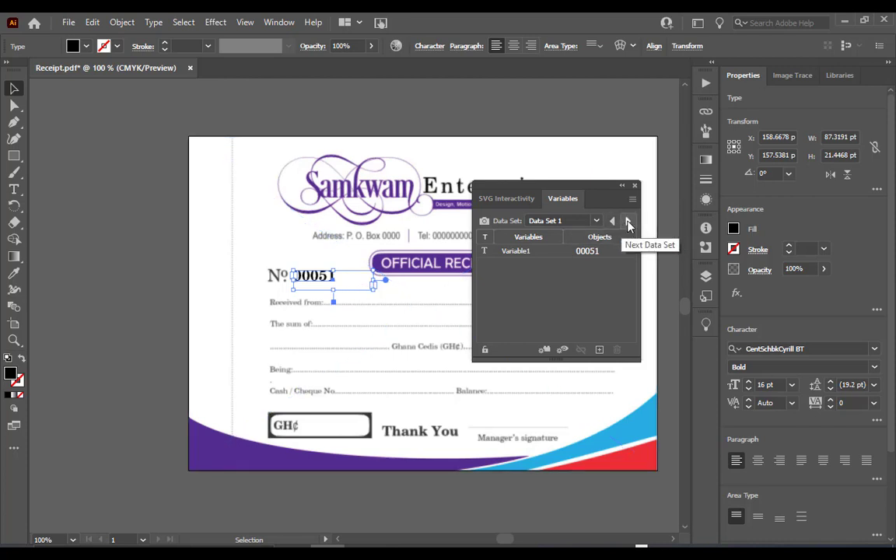
Step: Step forward and back through the data sets to Data Set 27 (00077)
{"action": "left_click", "coordinate": [628, 224]}
{"action": "left_click", "coordinate": [629, 224]}
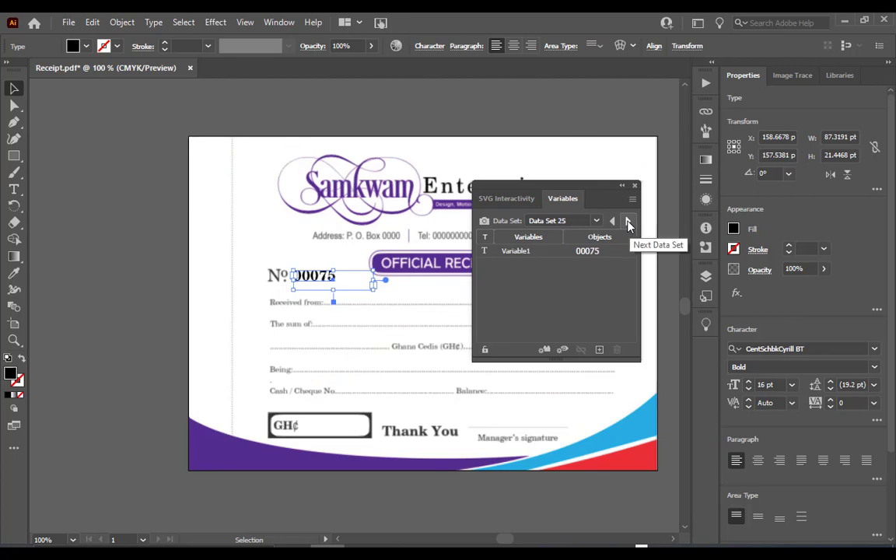
{"action": "left_click", "coordinate": [629, 223]}
{"action": "left_click", "coordinate": [628, 224]}
{"action": "left_click", "coordinate": [628, 224]}
{"action": "left_click", "coordinate": [628, 224]}
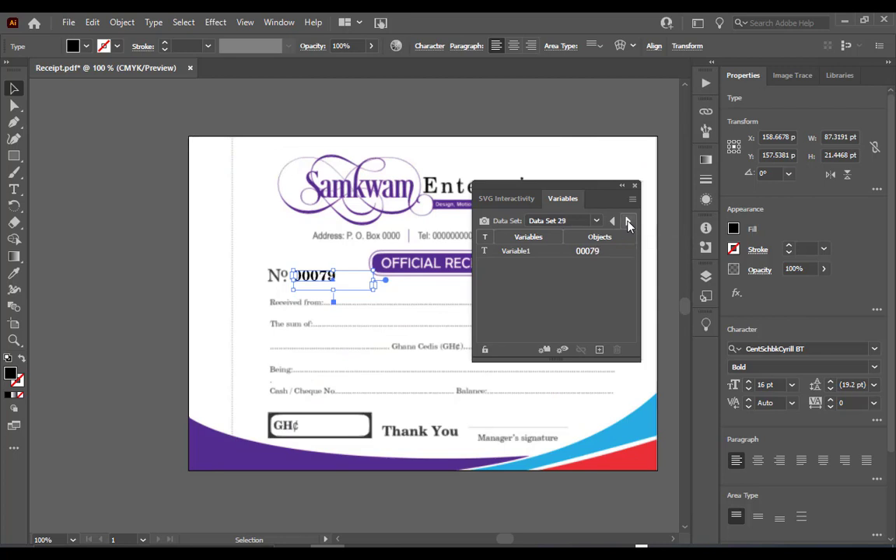
{"action": "left_click", "coordinate": [628, 224]}
{"action": "left_click", "coordinate": [629, 224]}
{"action": "left_click", "coordinate": [629, 224]}
{"action": "left_click", "coordinate": [612, 221]}
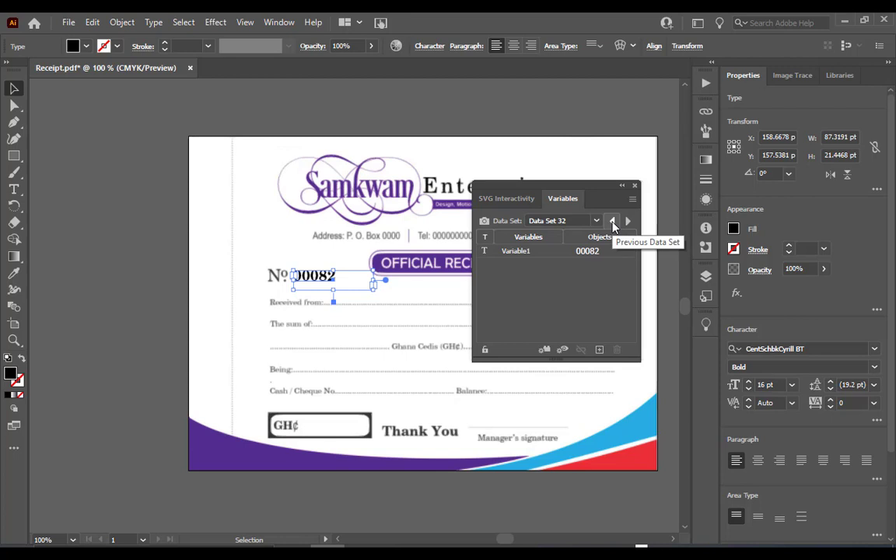
{"action": "left_click", "coordinate": [612, 221]}
{"action": "left_click", "coordinate": [612, 221]}
{"action": "left_click", "coordinate": [612, 220]}
{"action": "left_click", "coordinate": [612, 220]}
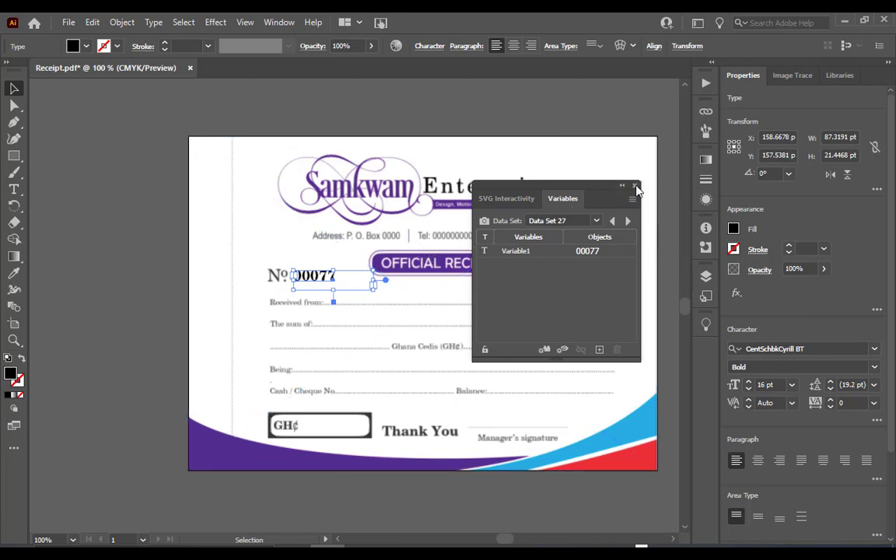
Step: Close the Variables panel, open Window > Actions, and select the last action listed
{"action": "left_click", "coordinate": [636, 188]}
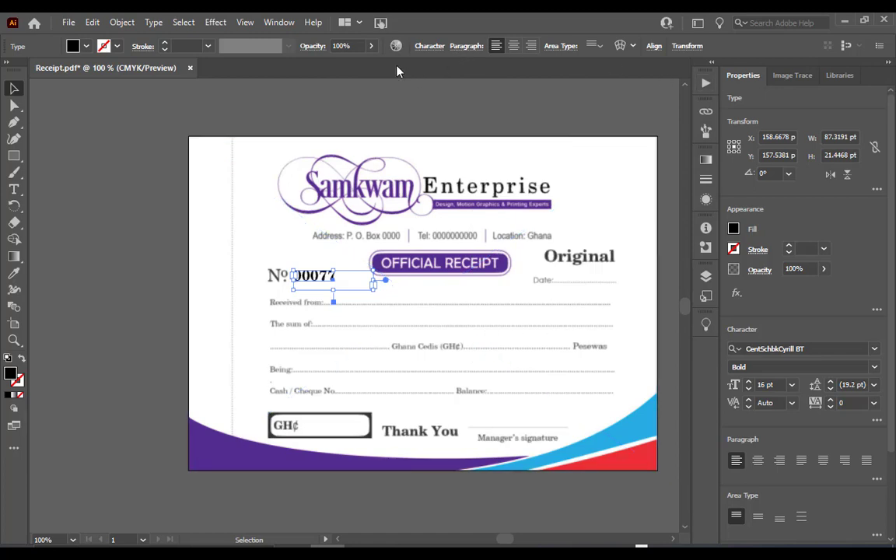
{"action": "left_click", "coordinate": [282, 22]}
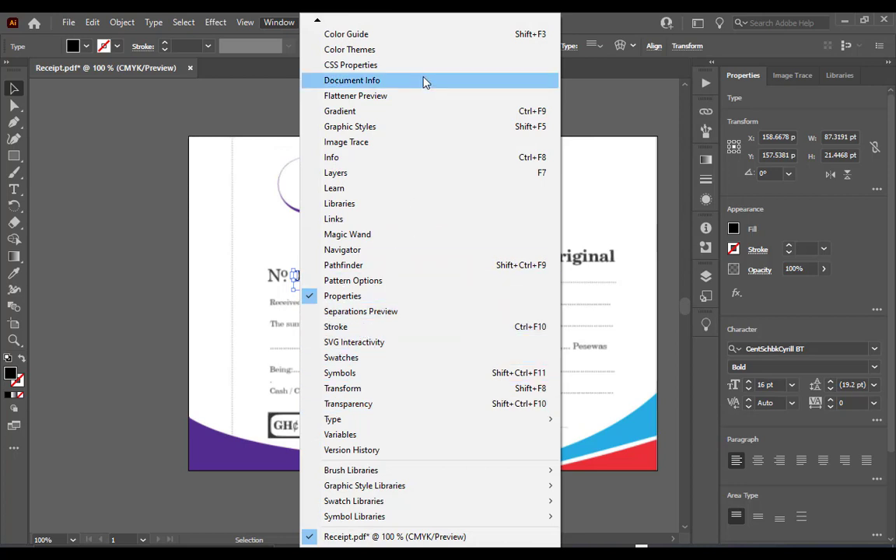
{"action": "mouse_move", "coordinate": [319, 24]}
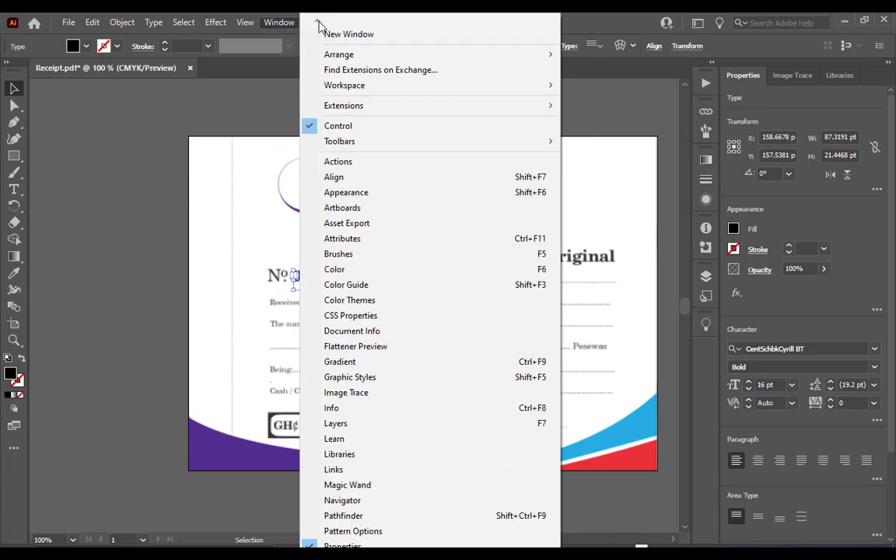
{"action": "mouse_move", "coordinate": [401, 145]}
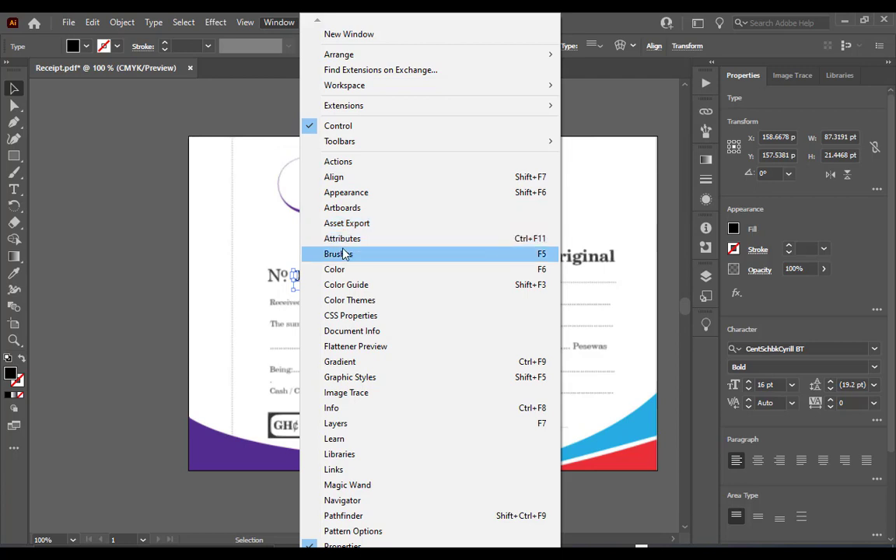
{"action": "left_click", "coordinate": [346, 162]}
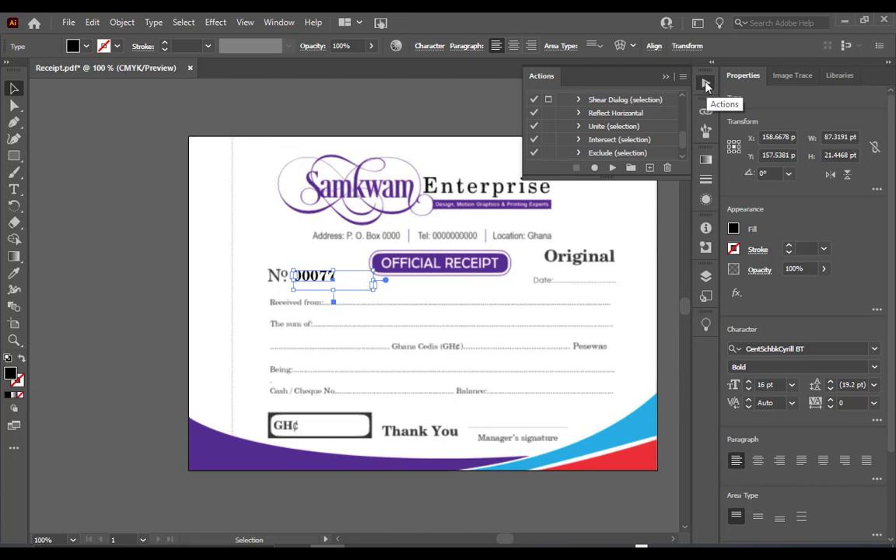
{"action": "left_click", "coordinate": [706, 85]}
{"action": "left_click", "coordinate": [706, 85]}
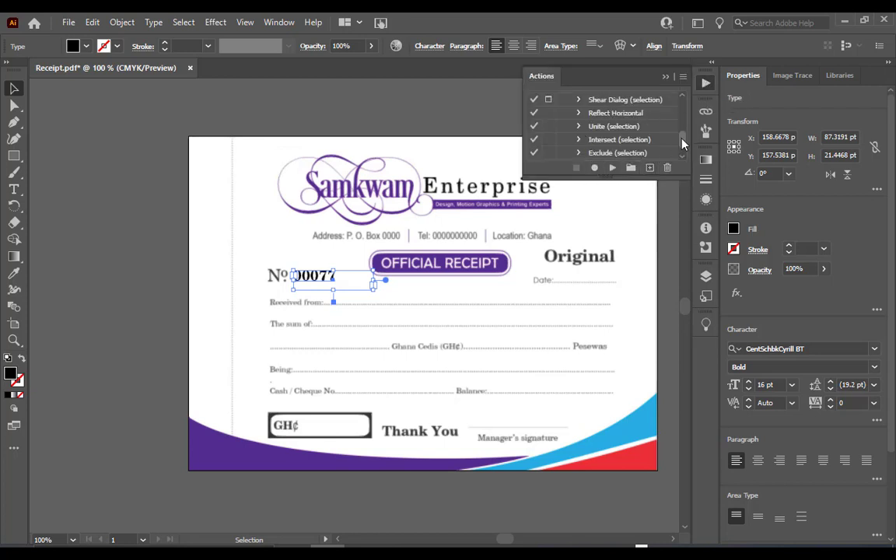
{"action": "left_click_drag", "start_coordinate": [682, 141], "coordinate": [683, 156]}
{"action": "left_click", "coordinate": [657, 154]}
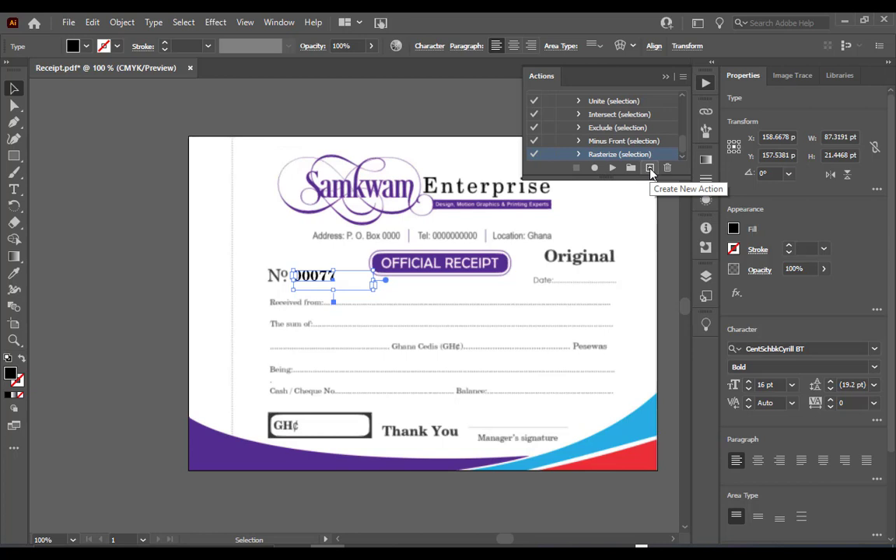
Step: Create a new action 'Safe to PDF' in Default Actions and start recording
{"action": "left_click", "coordinate": [651, 169]}
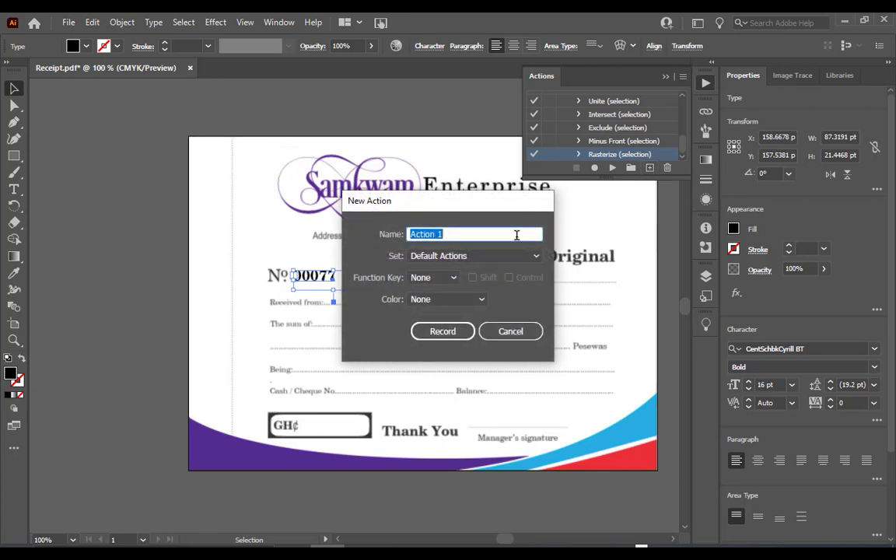
{"action": "type", "text": "Safe to PDF"}
{"action": "left_click", "coordinate": [436, 332]}
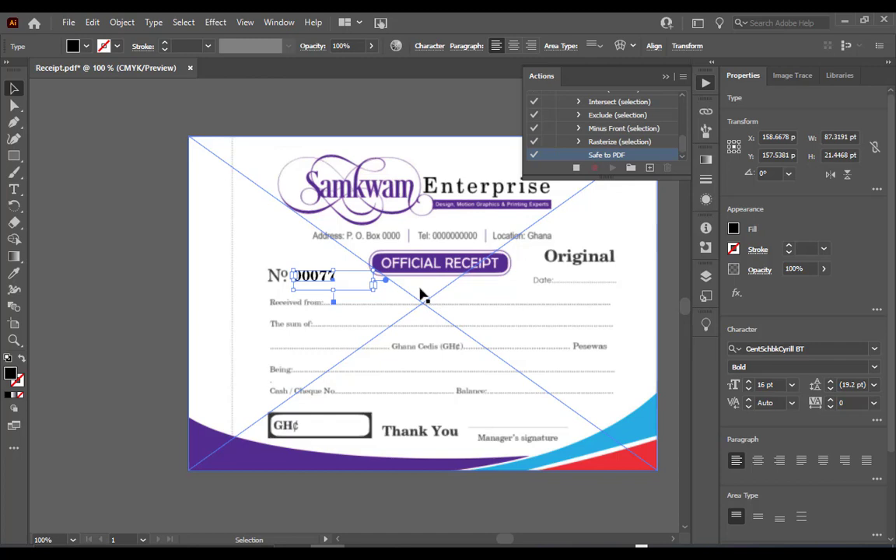
{"action": "left_click", "coordinate": [69, 22]}
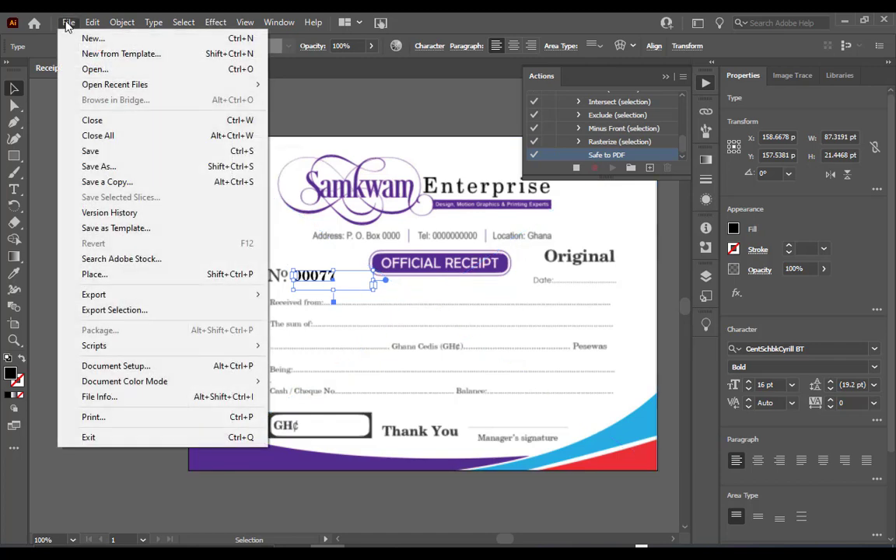
Step: Save Receipt as Adobe PDF into youTube tutorials > Save to PDF, then stop recording
{"action": "left_click", "coordinate": [90, 165]}
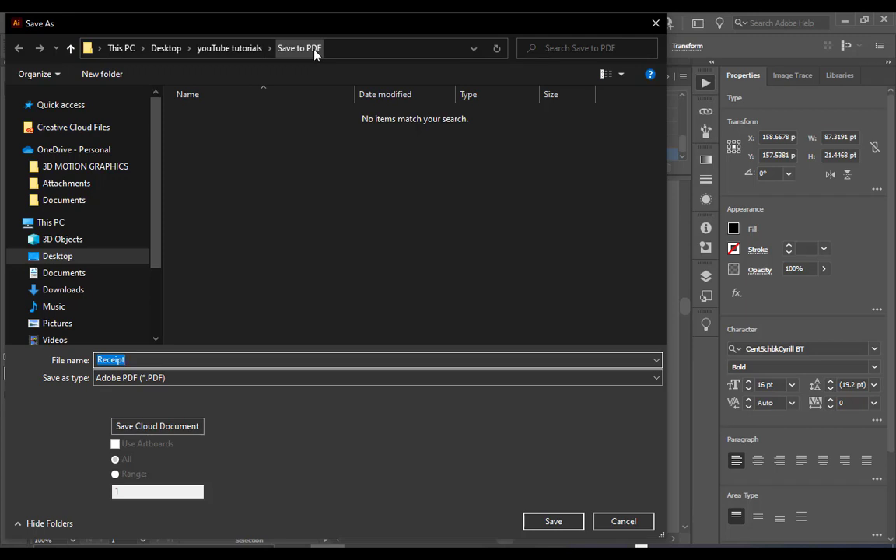
{"action": "left_click", "coordinate": [239, 49]}
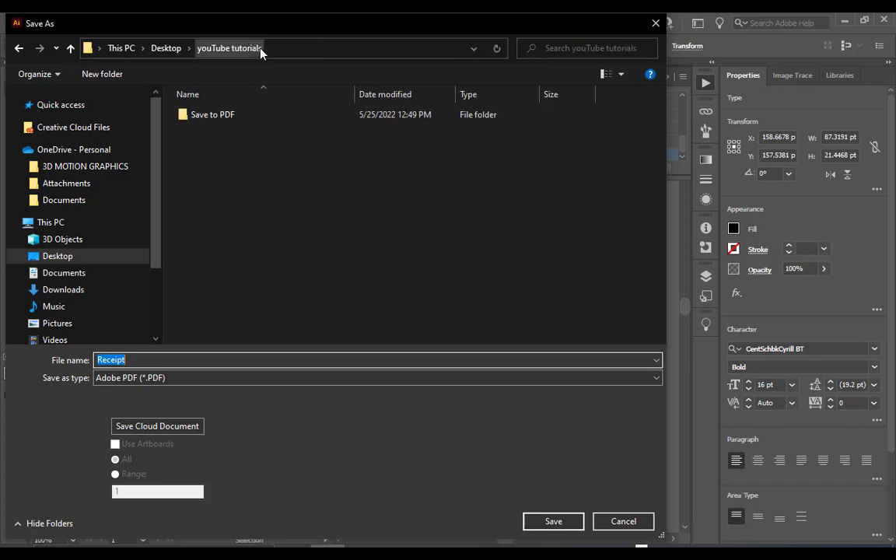
{"action": "double_click", "coordinate": [204, 116]}
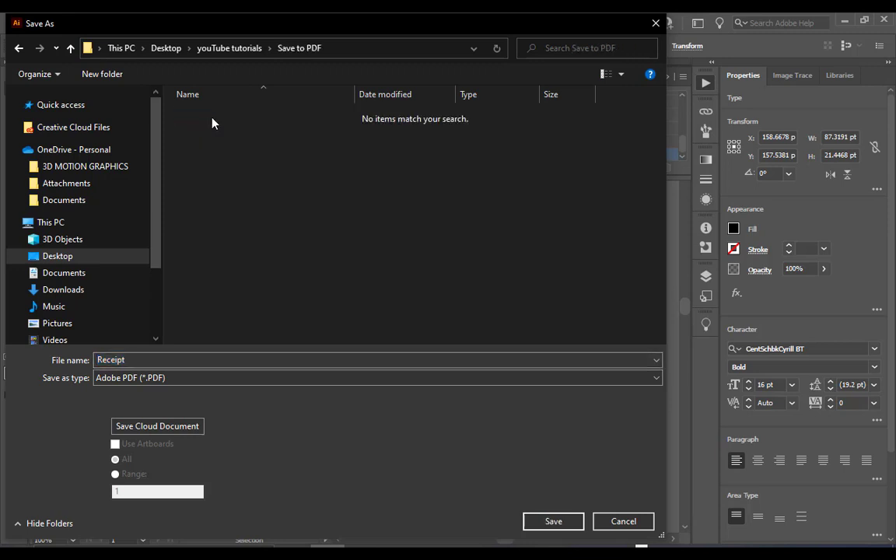
{"action": "left_click", "coordinate": [133, 360]}
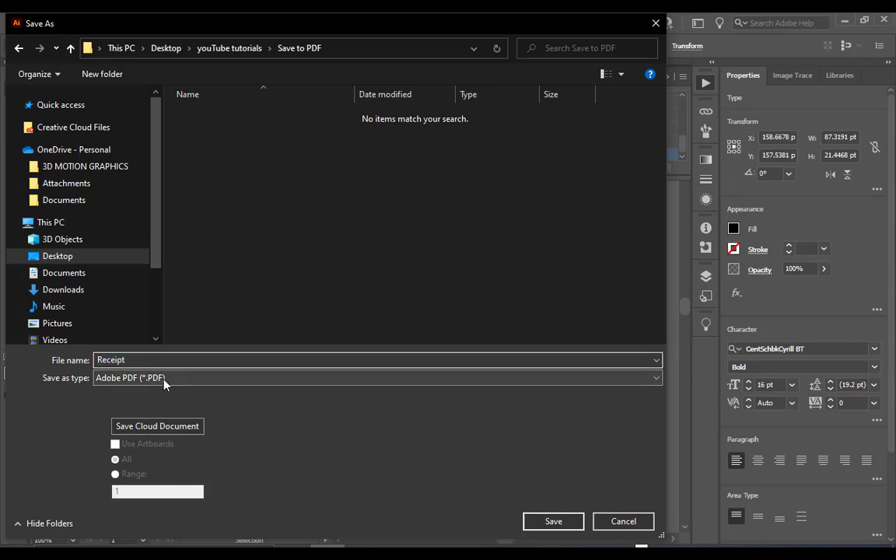
{"action": "left_click", "coordinate": [164, 381]}
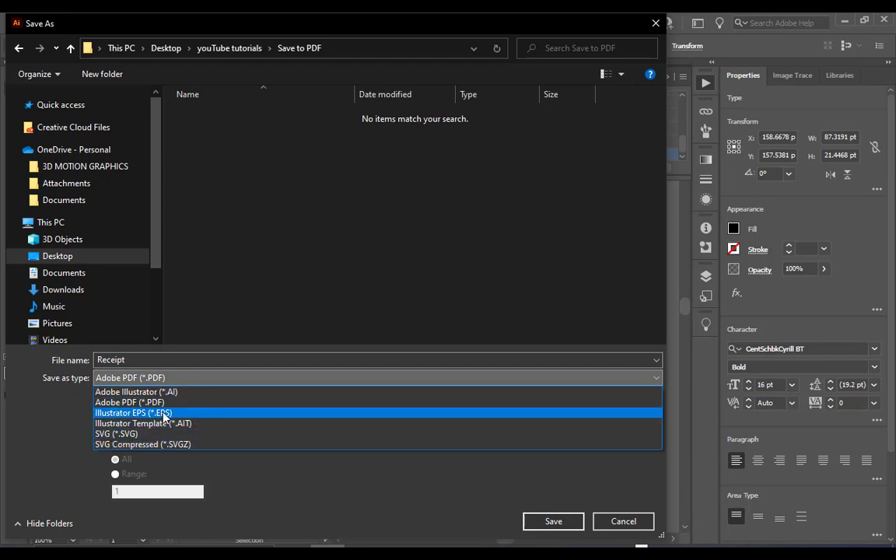
{"action": "left_click", "coordinate": [186, 403]}
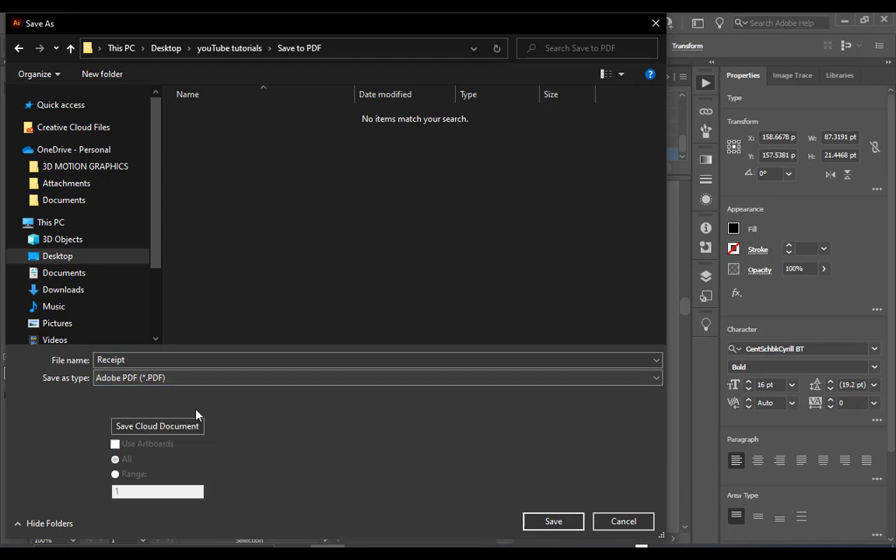
{"action": "left_click", "coordinate": [552, 522]}
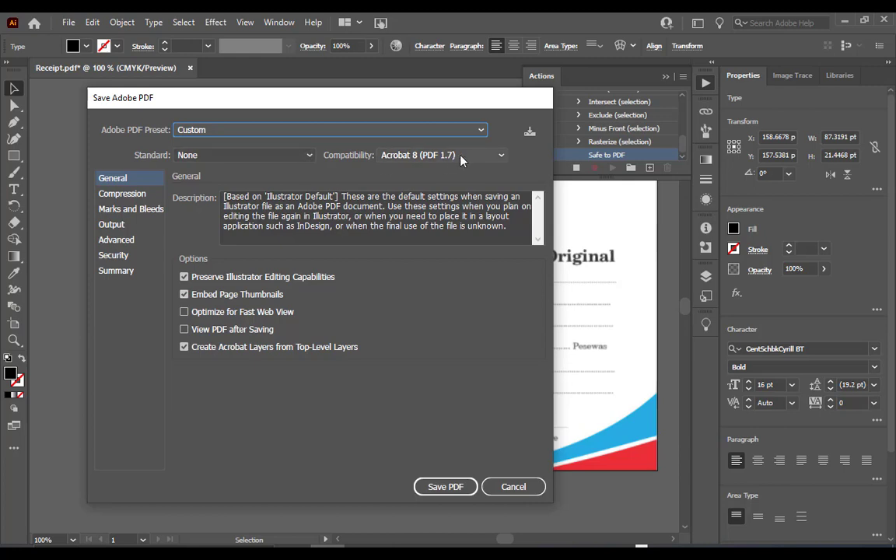
{"action": "left_click", "coordinate": [432, 487]}
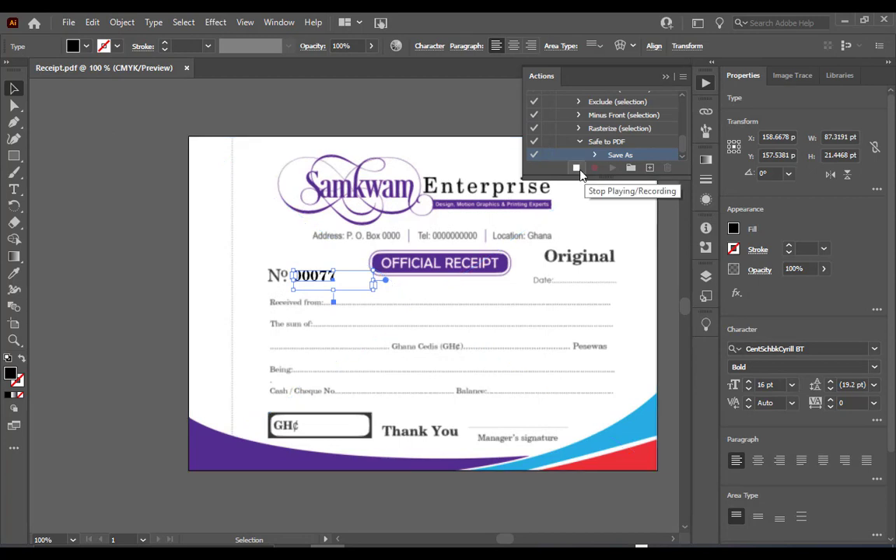
{"action": "left_click", "coordinate": [577, 168]}
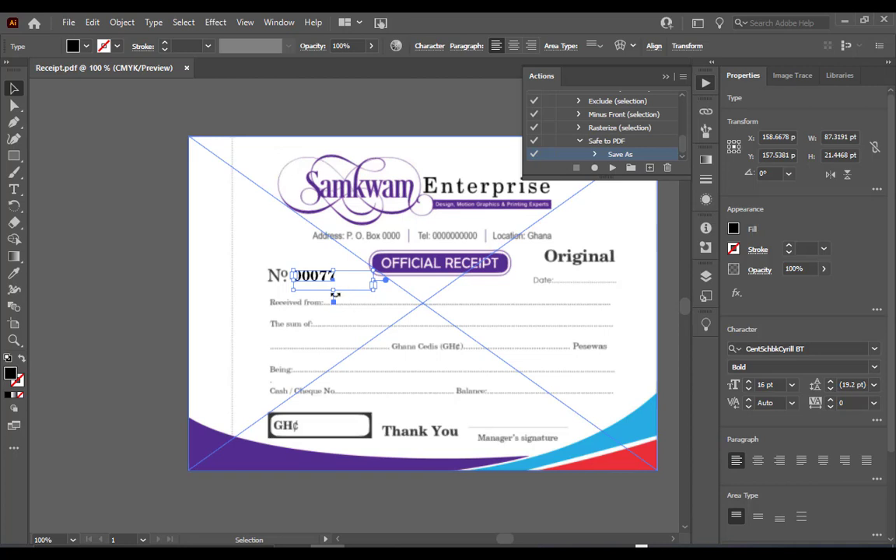
{"action": "left_click", "coordinate": [683, 78]}
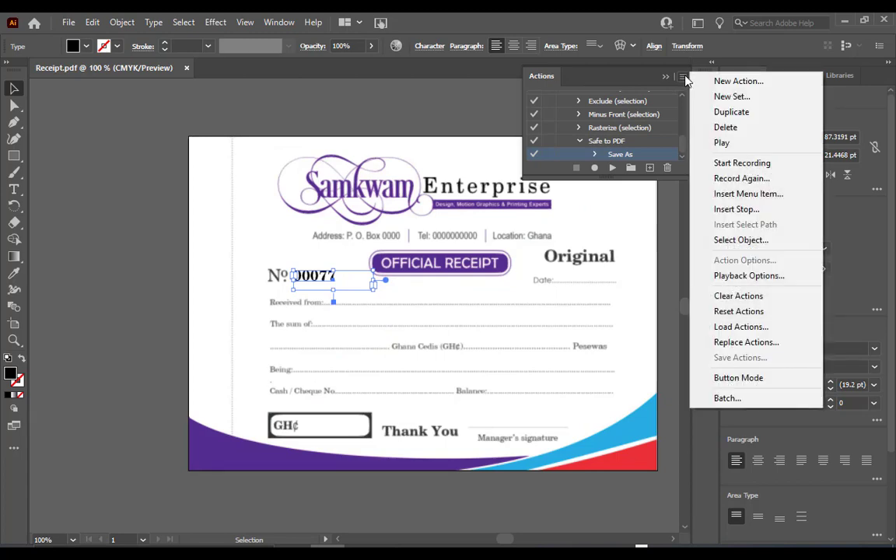
Step: Open Batch and choose Safe to PDF as the action to run
{"action": "left_click", "coordinate": [748, 399]}
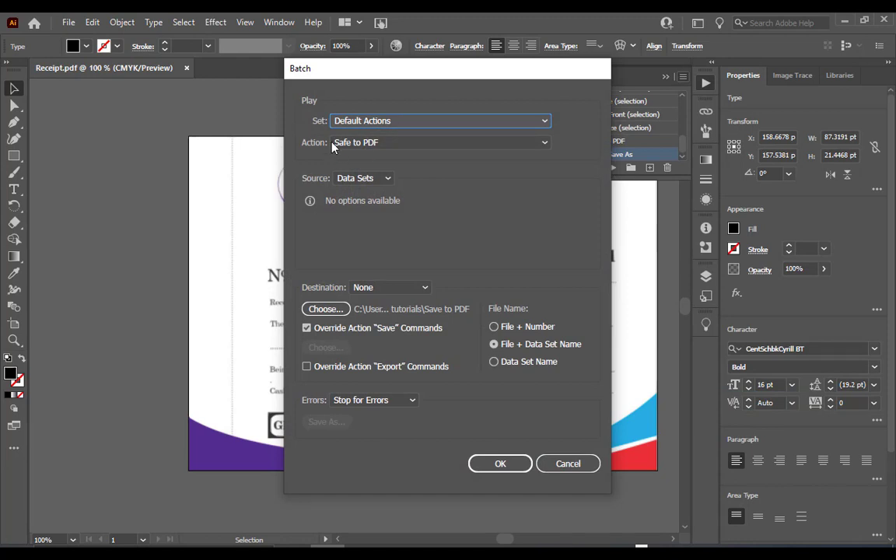
{"action": "left_click", "coordinate": [391, 143]}
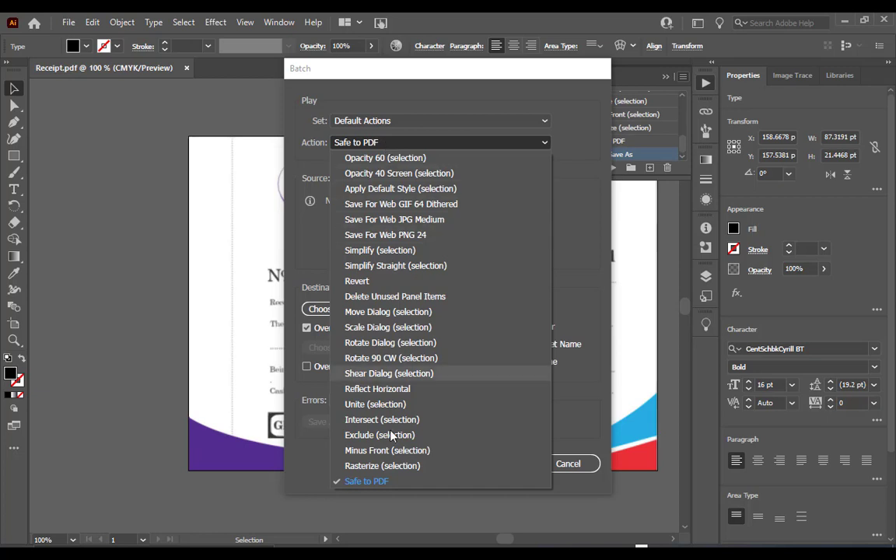
{"action": "left_click", "coordinate": [381, 482]}
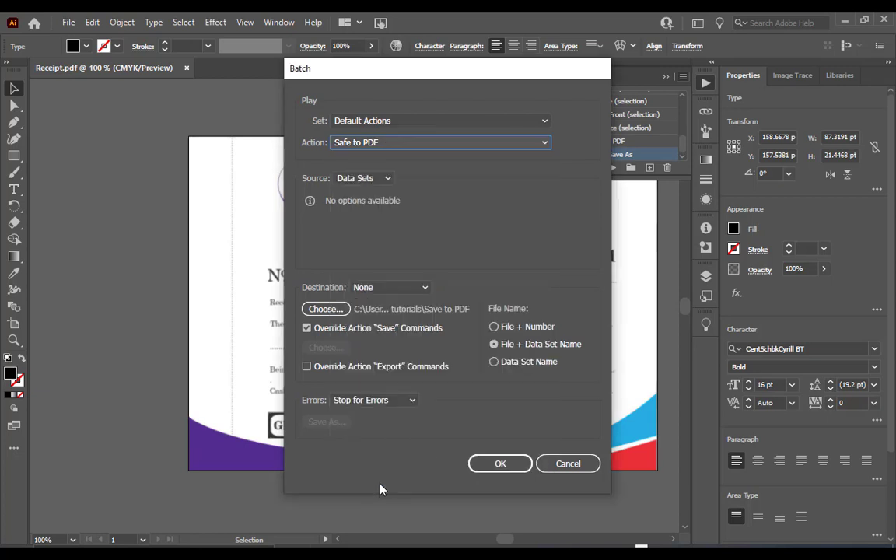
{"action": "left_click", "coordinate": [384, 181]}
{"action": "left_click", "coordinate": [357, 194]}
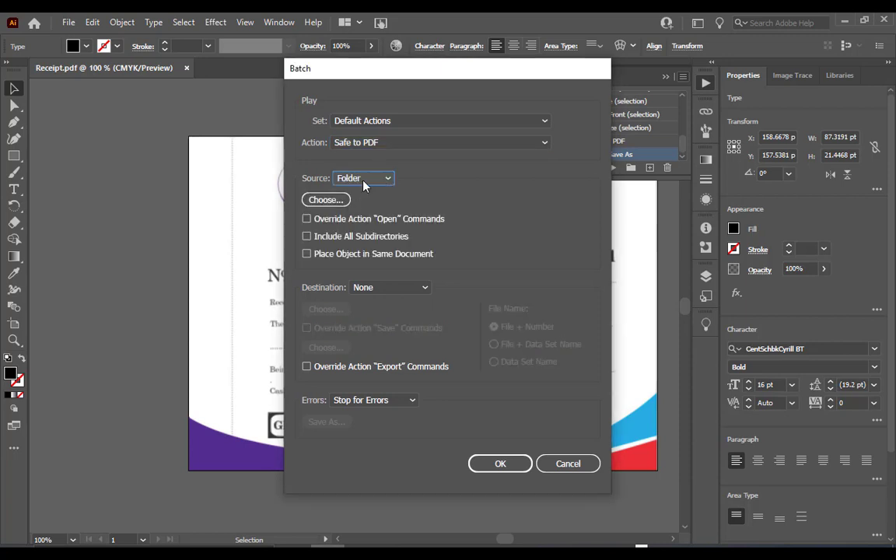
{"action": "left_click_drag", "start_coordinate": [458, 74], "coordinate": [594, 80]}
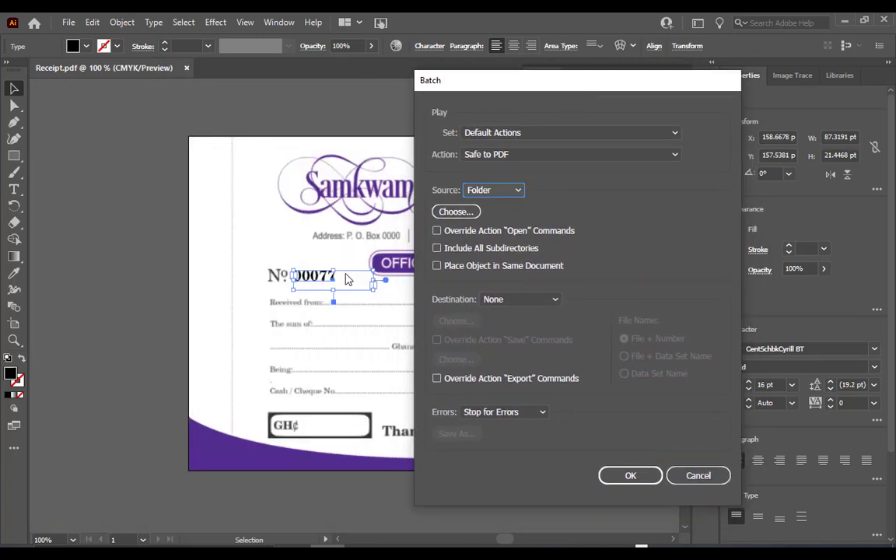
Step: Set source to Data Sets, override save commands, target Save to PDF, name File + Data Set Name
{"action": "left_click", "coordinate": [518, 190]}
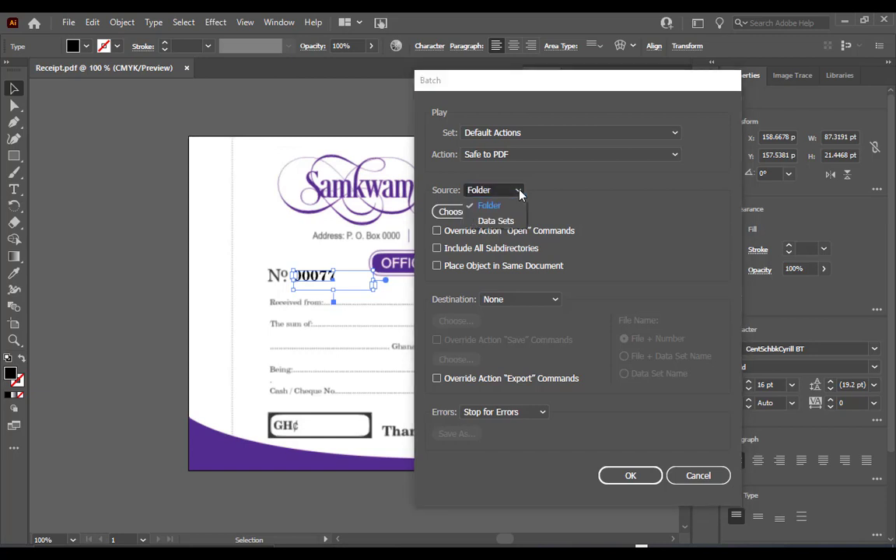
{"action": "left_click", "coordinate": [496, 221]}
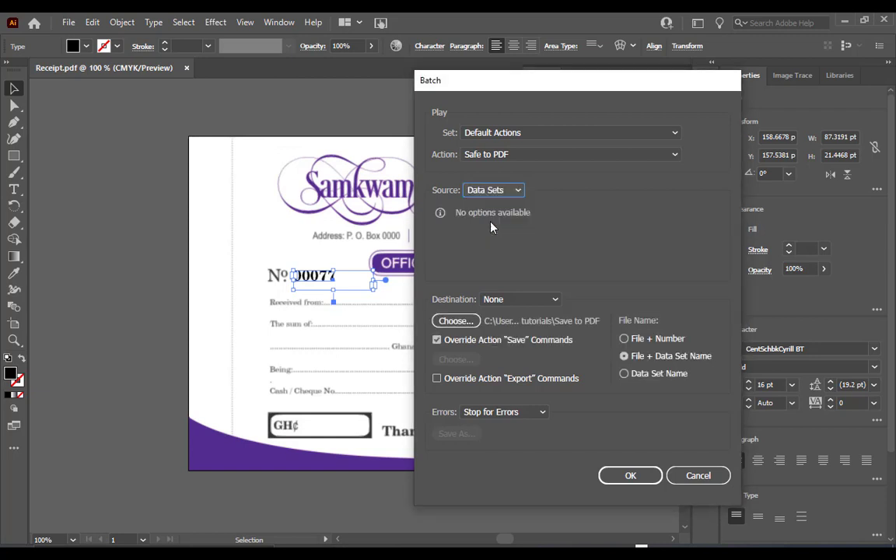
{"action": "left_click", "coordinate": [436, 341]}
{"action": "left_click", "coordinate": [437, 340]}
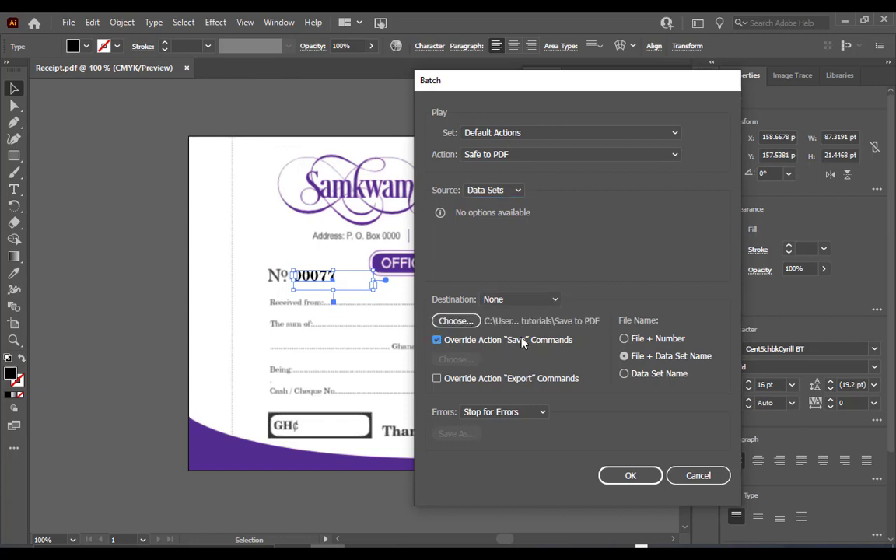
{"action": "left_click", "coordinate": [456, 321]}
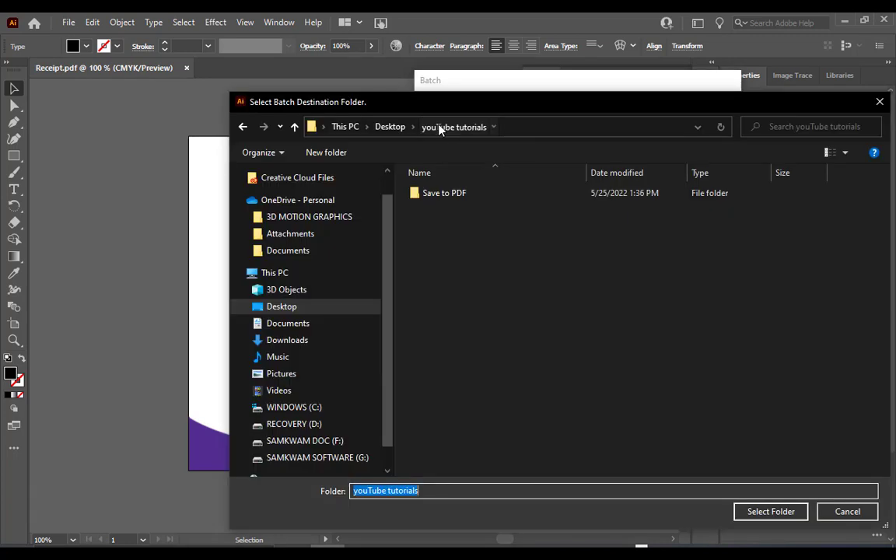
{"action": "left_click", "coordinate": [447, 201]}
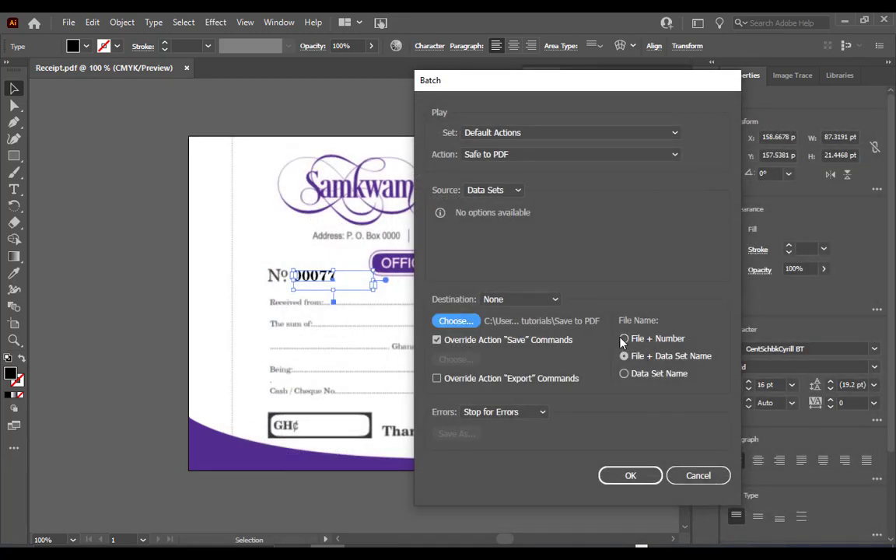
{"action": "left_click", "coordinate": [624, 356]}
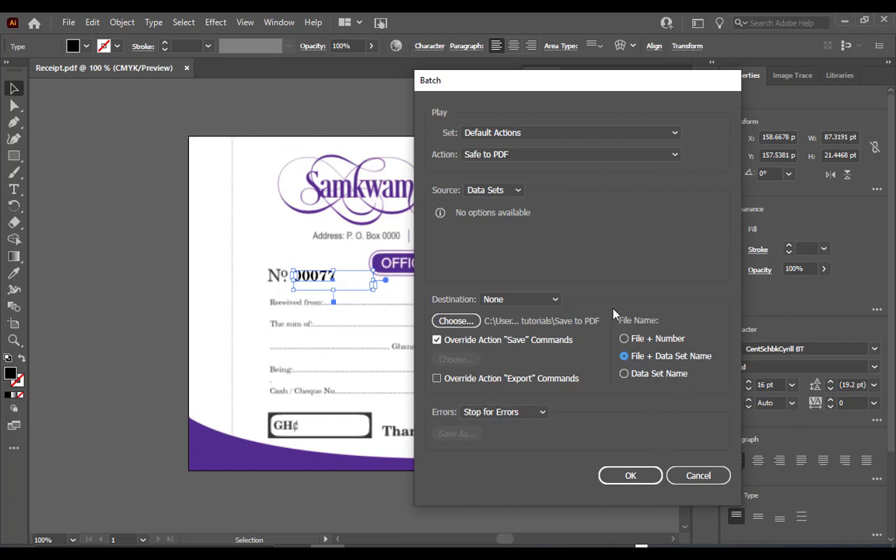
Step: Confirm the Batch dialog to save every data set through 00100 as PDFs
{"action": "left_click", "coordinate": [630, 476]}
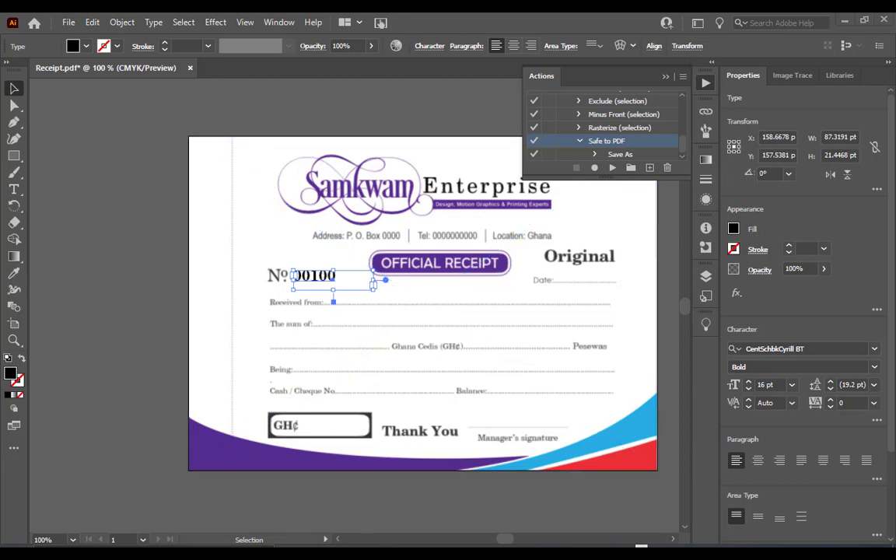
Step: Open the Save to PDF folder maximized and check Receipt_Data Set 1
{"action": "key", "text": "alt+Tab"}
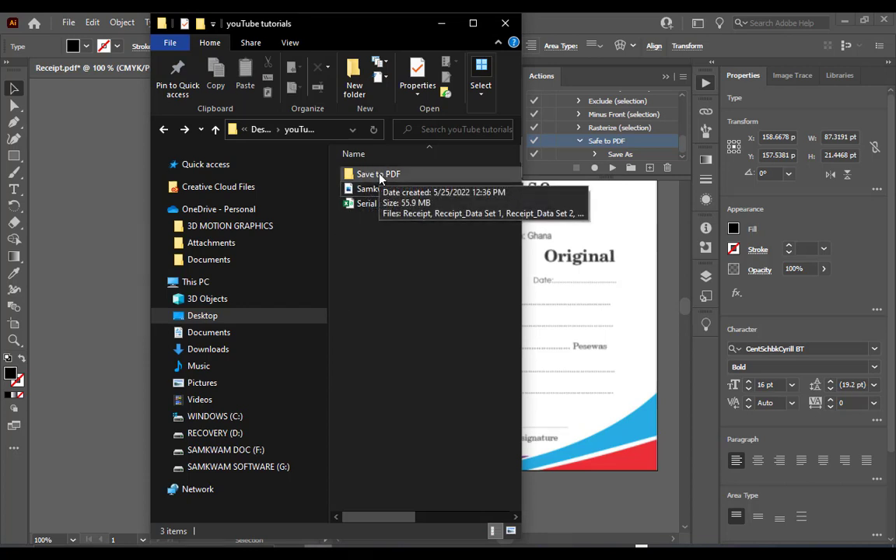
{"action": "double_click", "coordinate": [380, 175]}
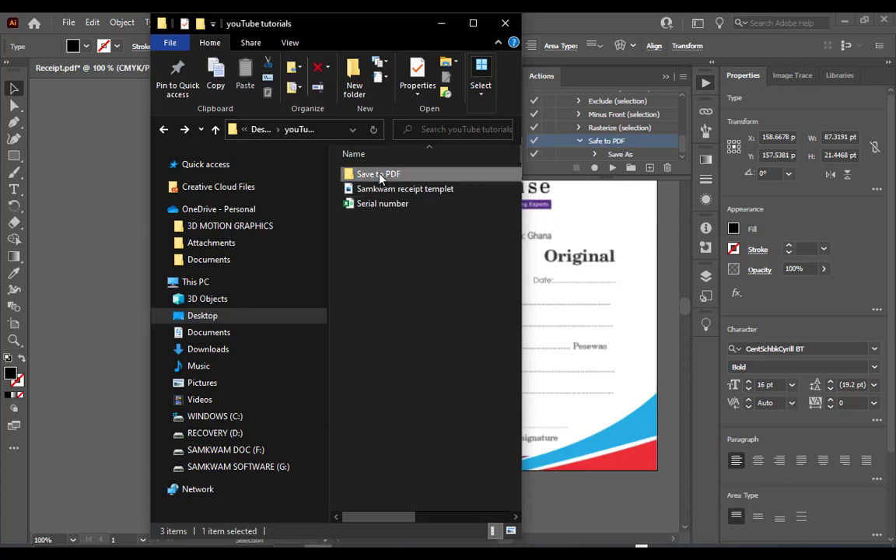
{"action": "left_click", "coordinate": [472, 24]}
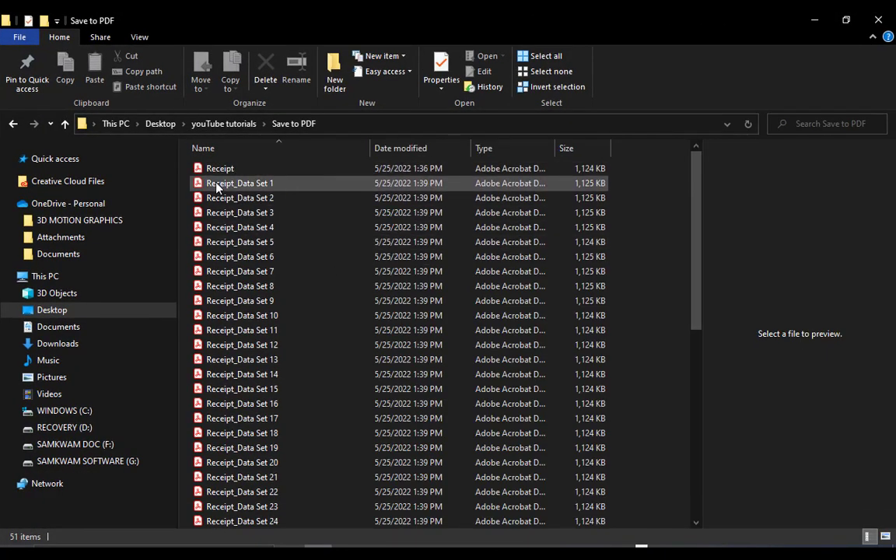
{"action": "double_click", "coordinate": [221, 183]}
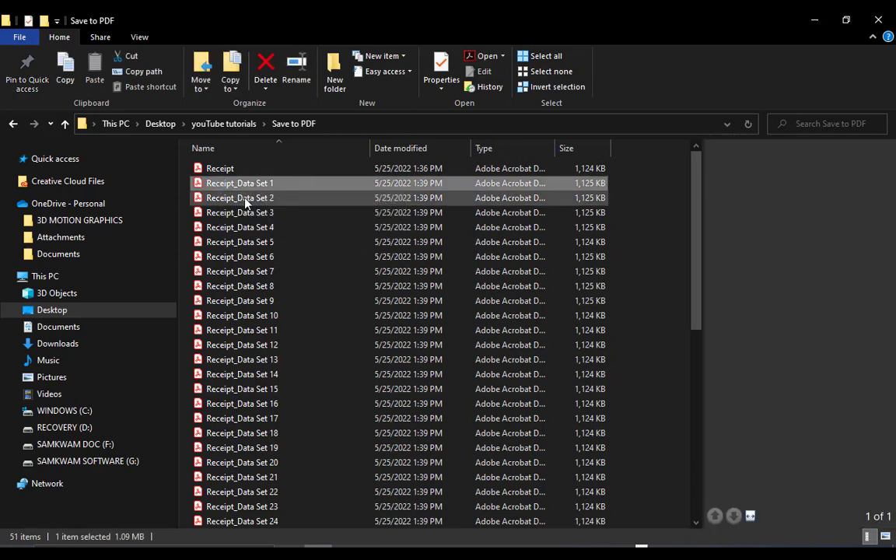
{"action": "left_click", "coordinate": [269, 199]}
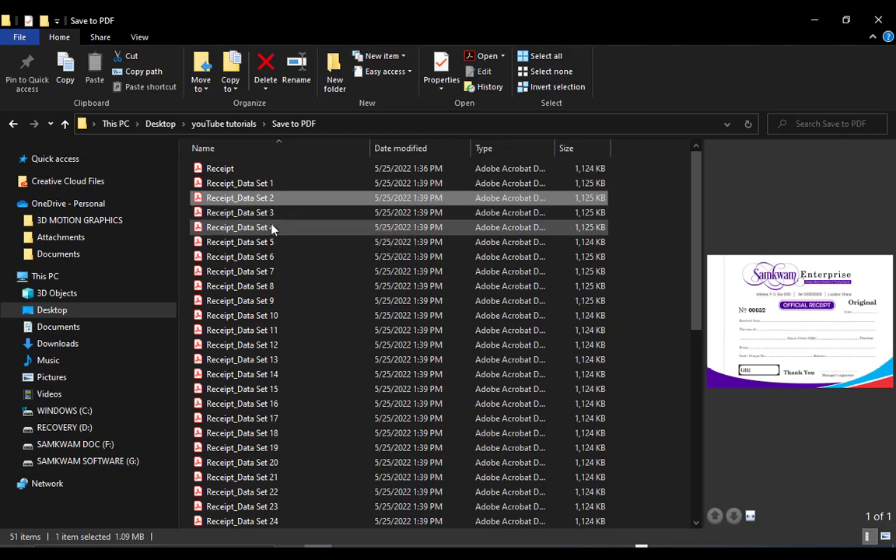
{"action": "left_click", "coordinate": [236, 185]}
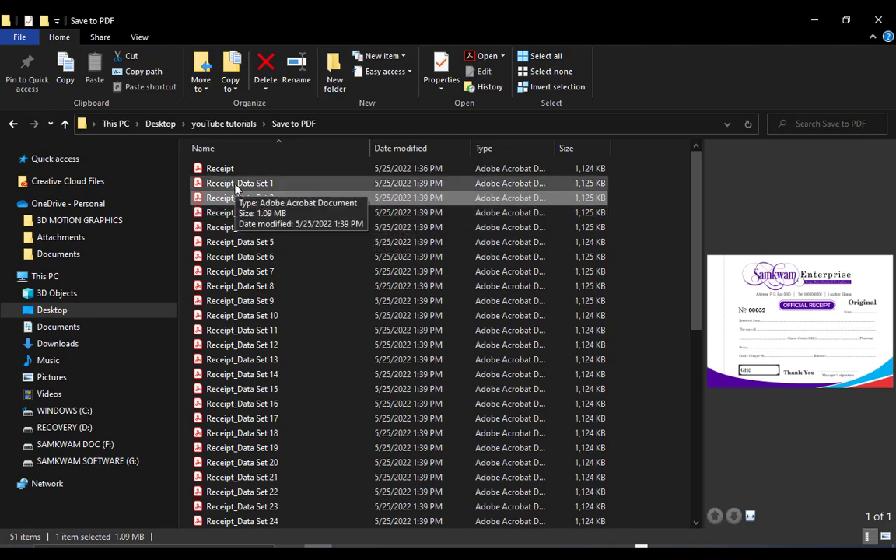
{"action": "left_click", "coordinate": [236, 185]}
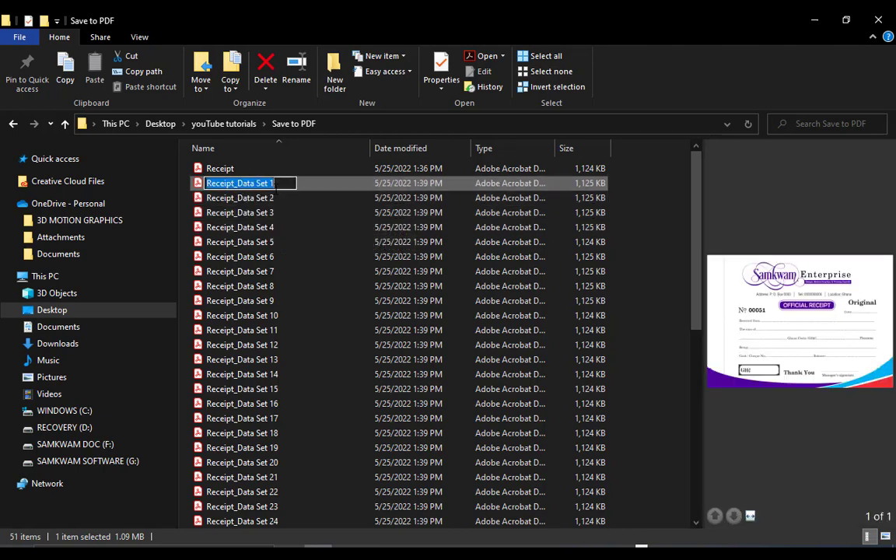
{"action": "key", "text": "Escape"}
{"action": "double_click", "coordinate": [229, 187]}
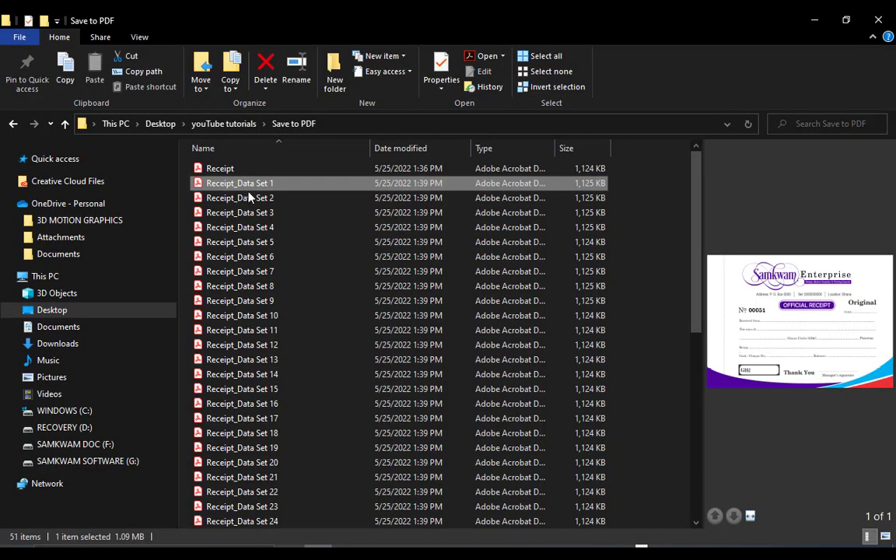
Step: Select Receipt_Data Set 1 through Receipt_Data Set 50
{"action": "scroll", "coordinate": [249, 198], "scroll_direction": "down", "scroll_amount": 9}
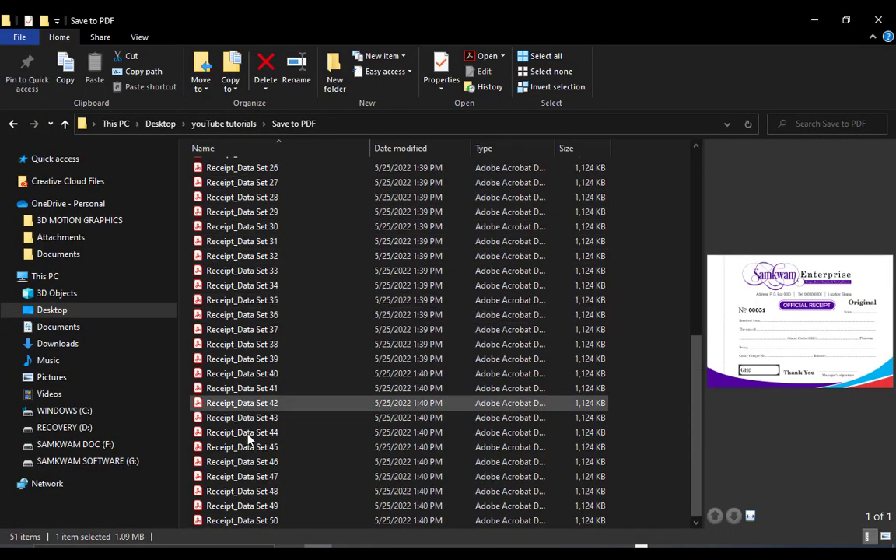
{"action": "scroll", "coordinate": [248, 434], "scroll_direction": "up", "scroll_amount": 9}
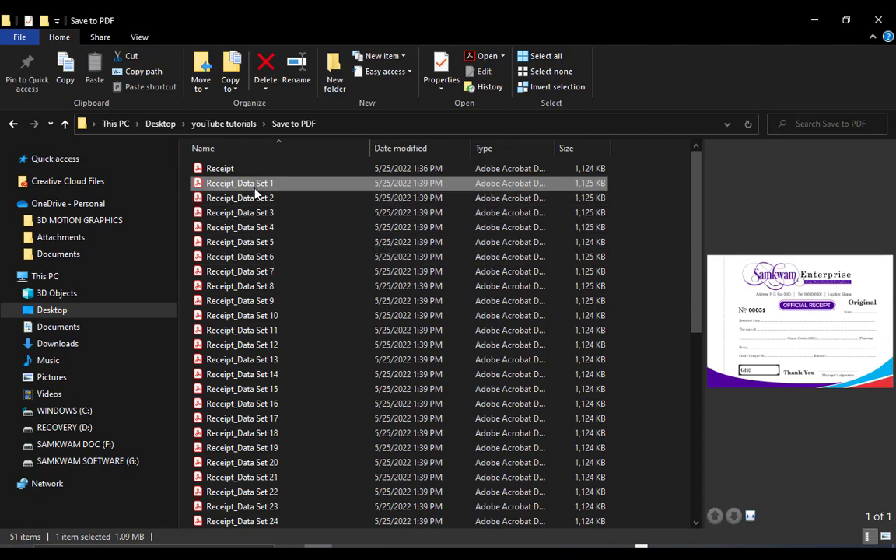
{"action": "scroll", "coordinate": [256, 194], "scroll_direction": "down", "scroll_amount": 9}
{"action": "key", "text": "shift+End"}
{"action": "scroll", "coordinate": [329, 295], "scroll_direction": "up", "scroll_amount": 9}
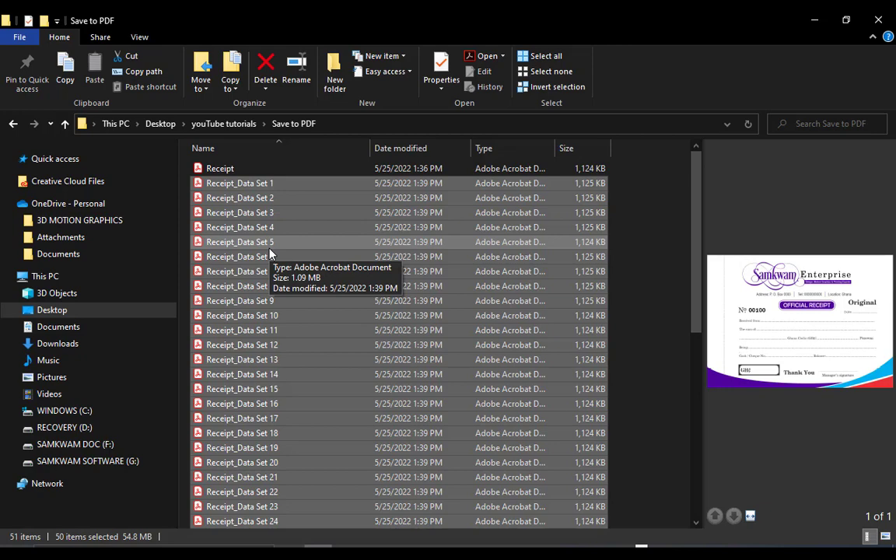
{"action": "left_click", "coordinate": [241, 183]}
{"action": "scroll", "coordinate": [270, 361], "scroll_direction": "down", "scroll_amount": 9}
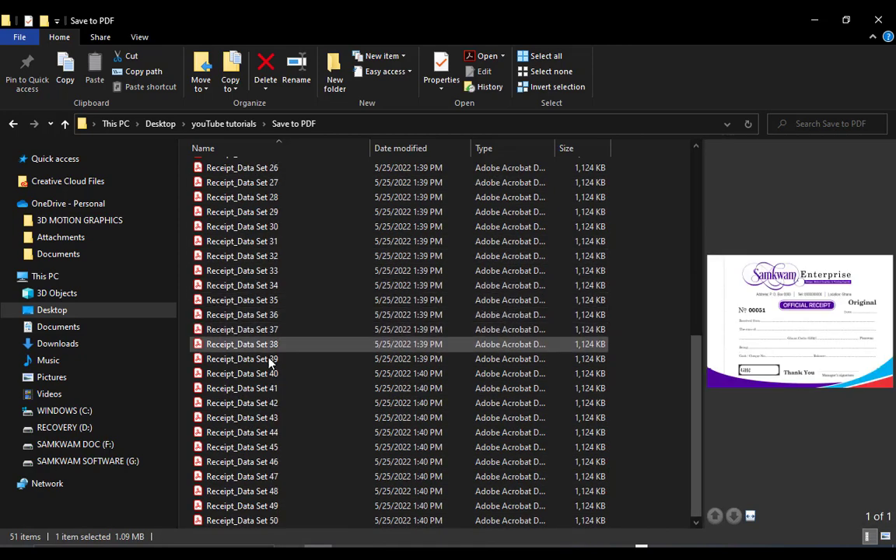
{"action": "left_click", "coordinate": [260, 520], "text": "shift"}
{"action": "scroll", "coordinate": [259, 266], "scroll_direction": "up", "scroll_amount": 7}
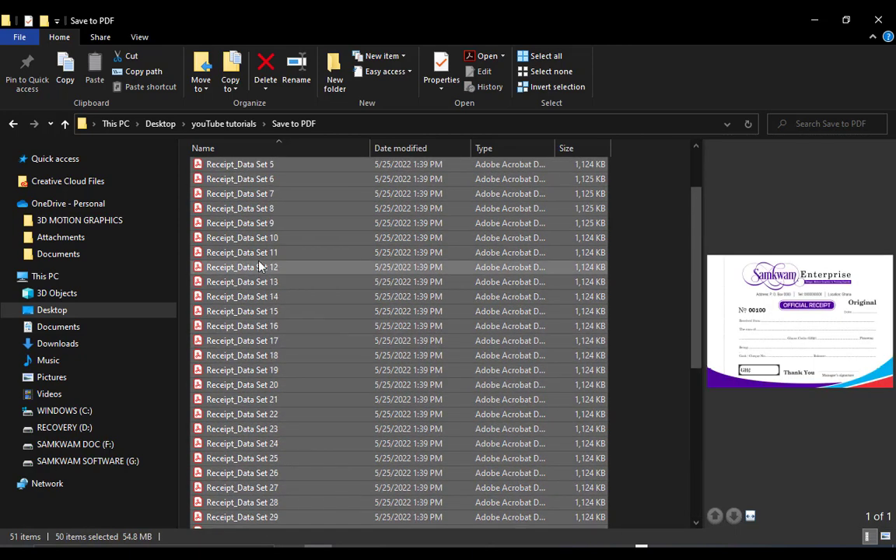
{"action": "scroll", "coordinate": [260, 266], "scroll_direction": "up", "scroll_amount": 2}
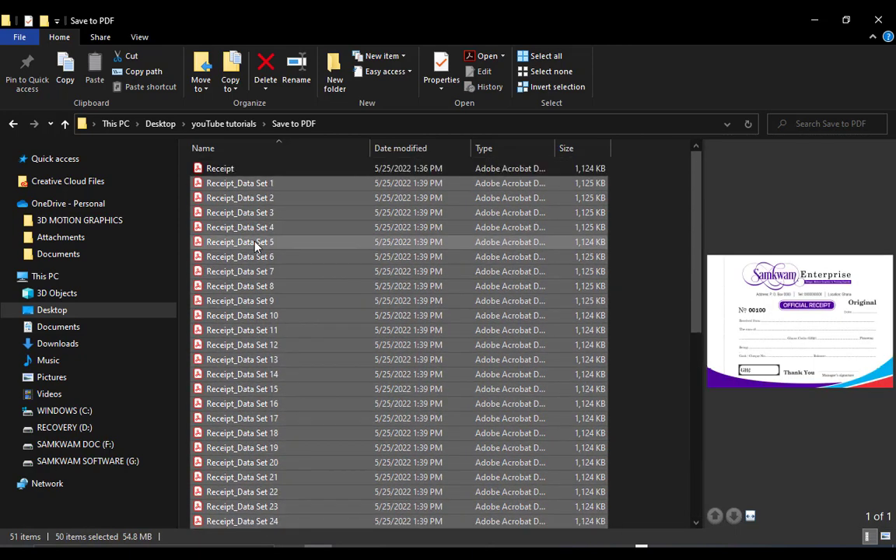
Step: Combine the fifty selected receipts in Acrobat into Binder1, starting at 00051
{"action": "right_click", "coordinate": [239, 187]}
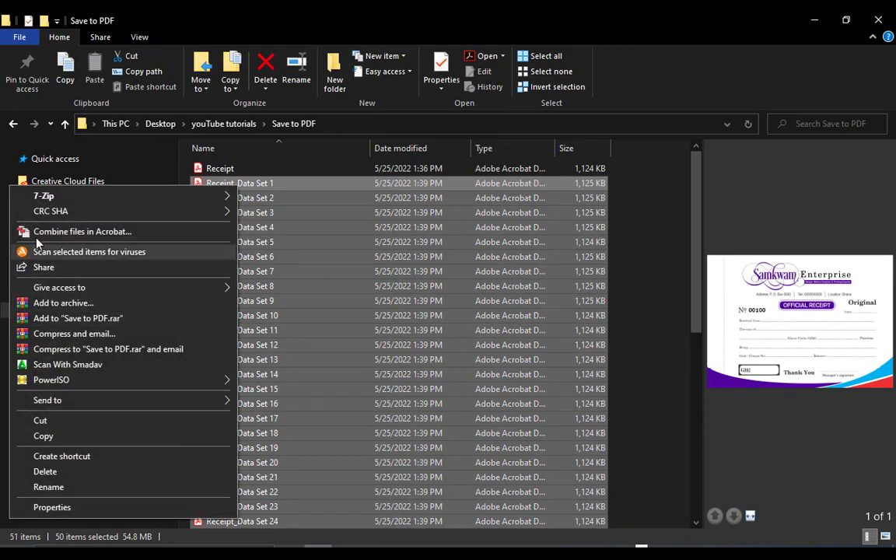
{"action": "left_click", "coordinate": [106, 238]}
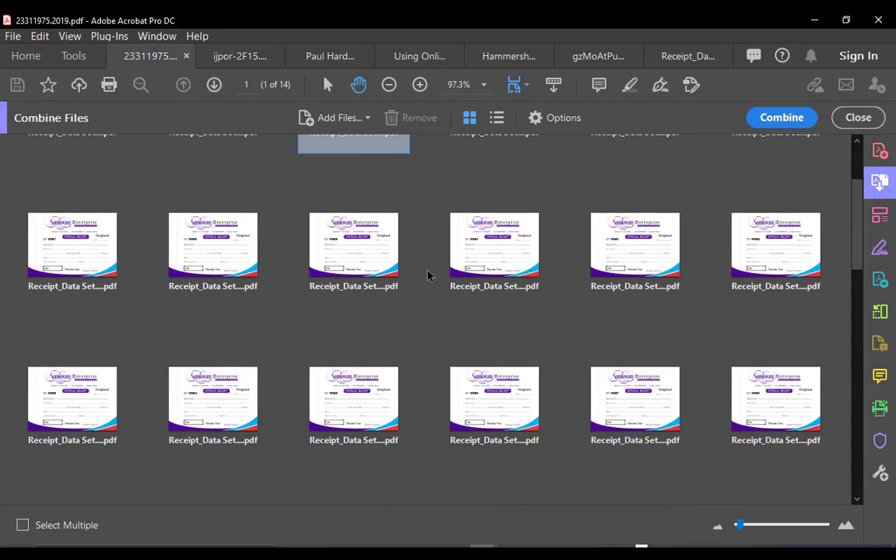
{"action": "scroll", "coordinate": [440, 311], "scroll_direction": "down", "scroll_amount": 2}
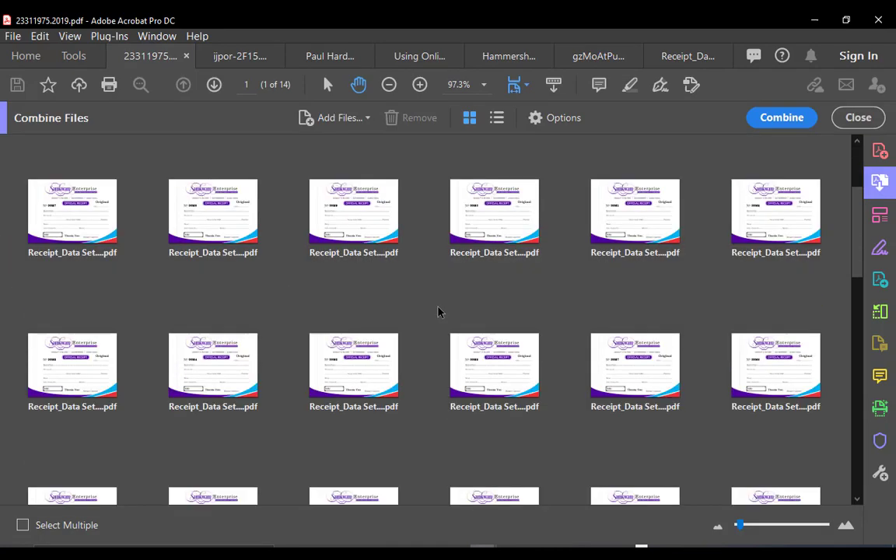
{"action": "scroll", "coordinate": [470, 323], "scroll_direction": "down", "scroll_amount": 3}
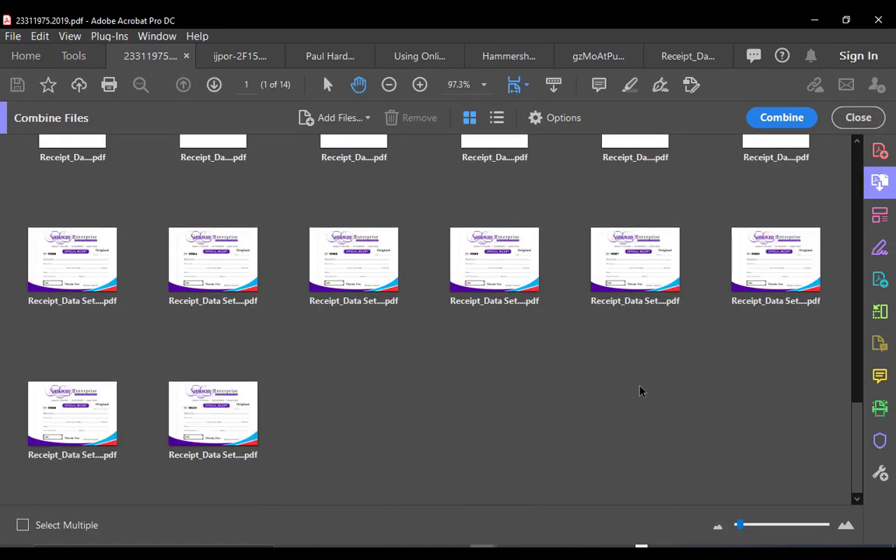
{"action": "scroll", "coordinate": [574, 355], "scroll_direction": "up", "scroll_amount": 5}
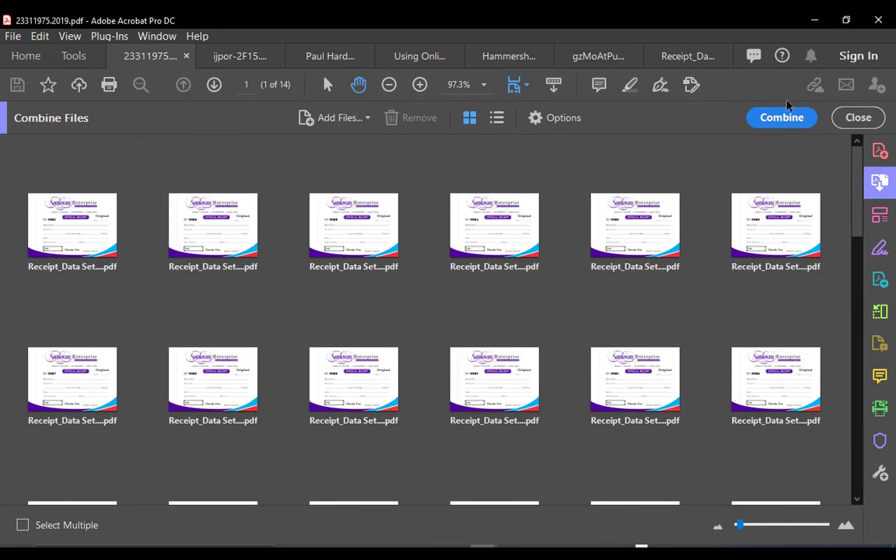
{"action": "left_click", "coordinate": [781, 119]}
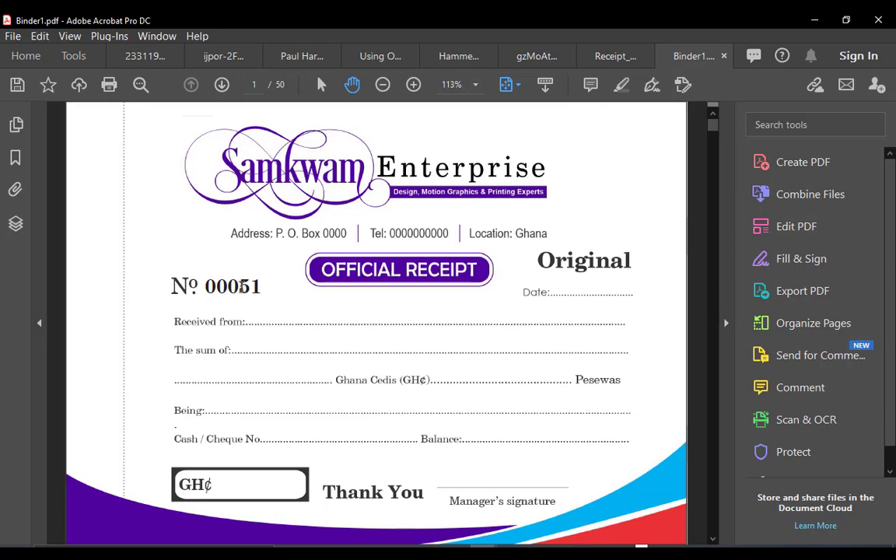
Step: Scroll down through Binder1.pdf to page 50, receipt No 00100
{"action": "scroll", "coordinate": [292, 257], "scroll_direction": "down", "scroll_amount": 20}
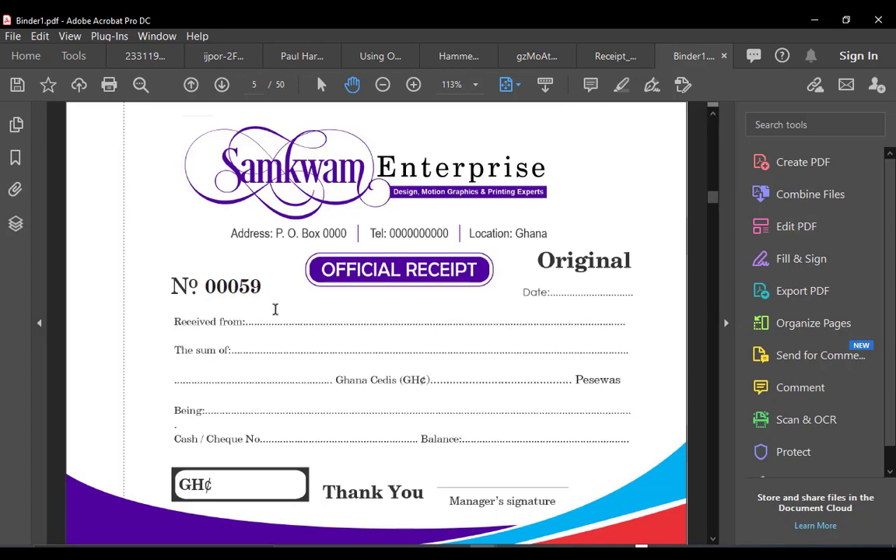
{"action": "scroll", "coordinate": [325, 373], "scroll_direction": "down", "scroll_amount": 17}
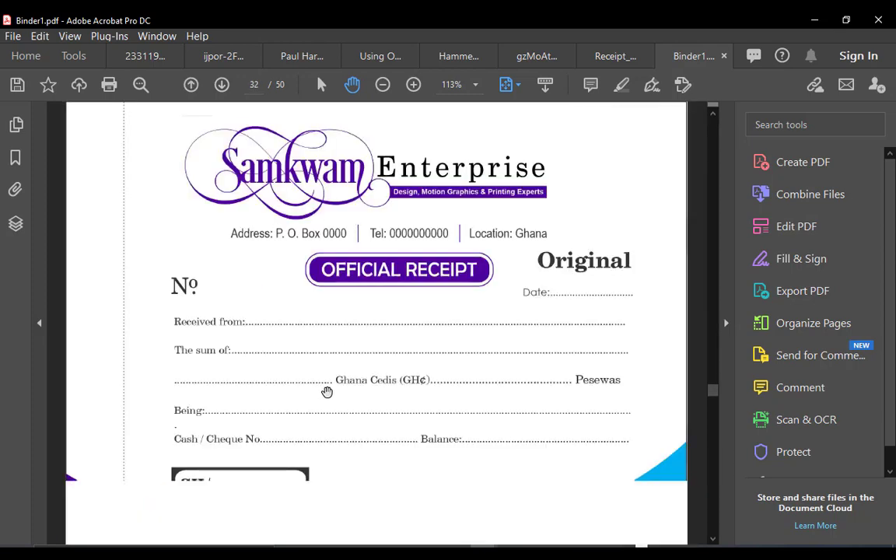
{"action": "scroll", "coordinate": [334, 395], "scroll_direction": "down", "scroll_amount": 9}
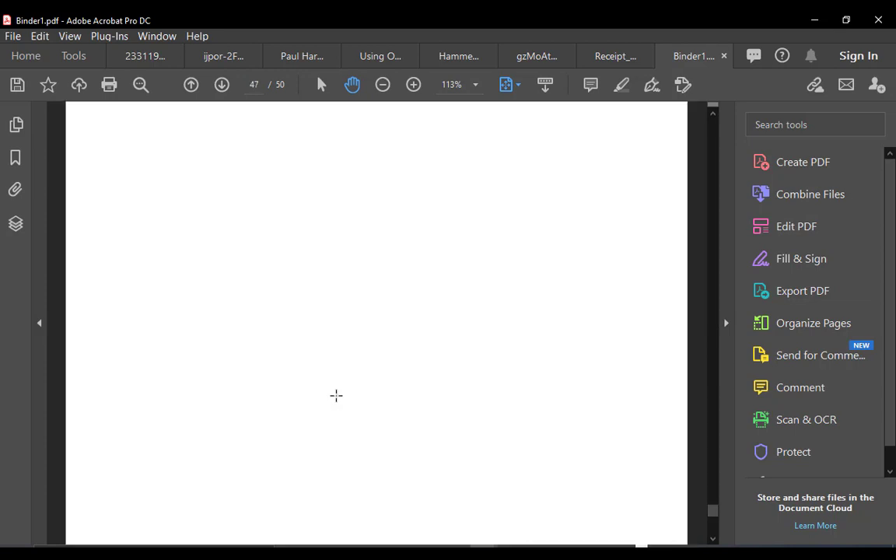